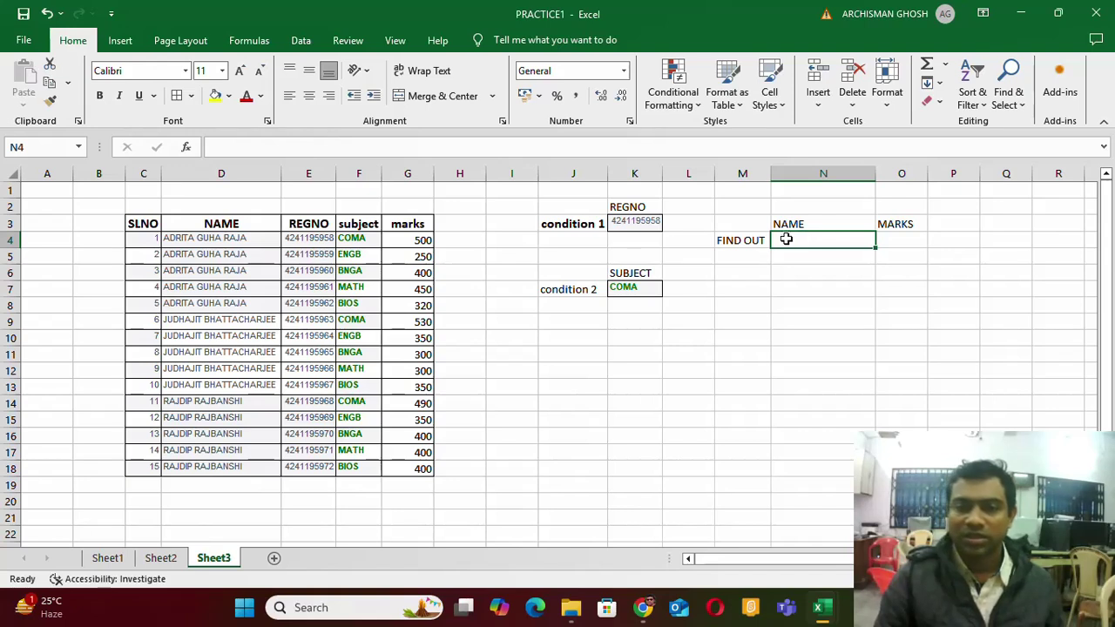
Review the REGNO and SUBJECT condition cells and the FIND OUT cells for NAME and MARKS
click(567, 225)
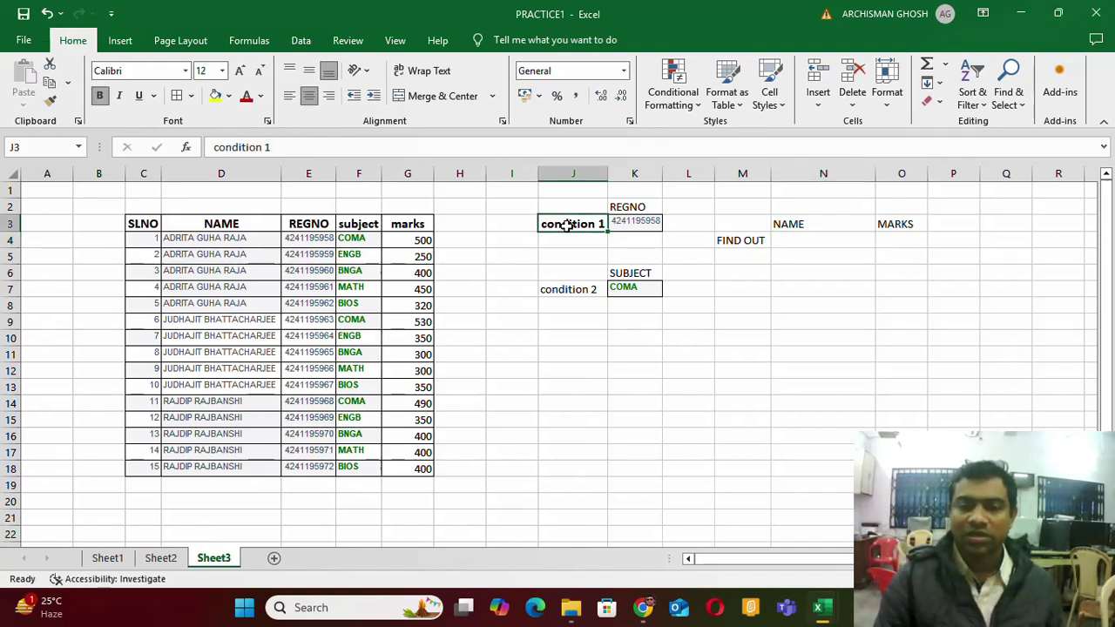
click(622, 212)
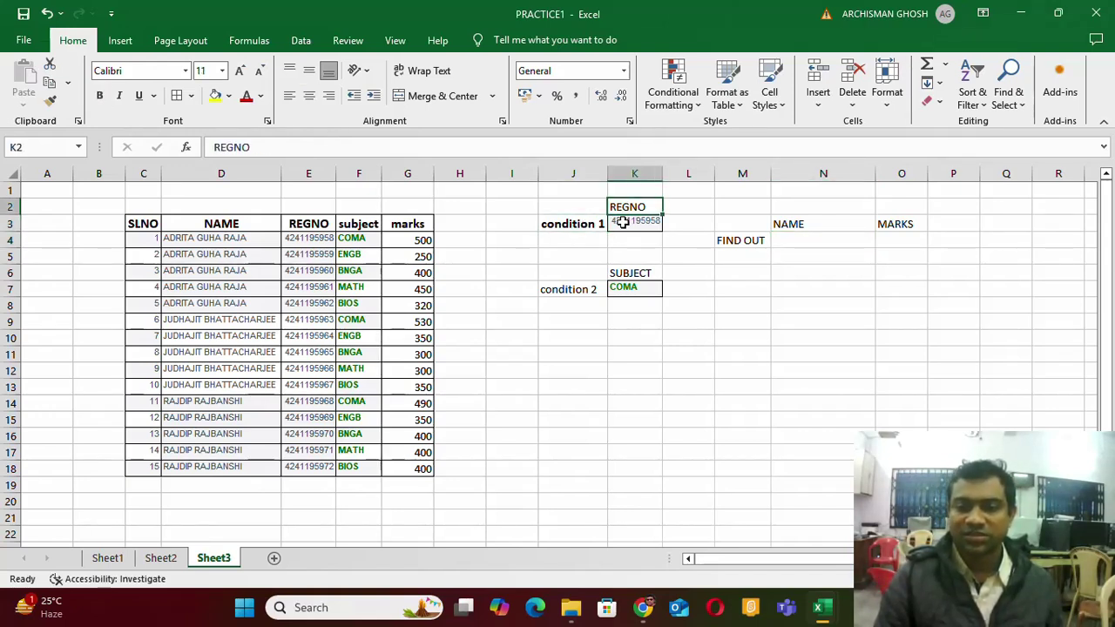
click(623, 223)
click(575, 289)
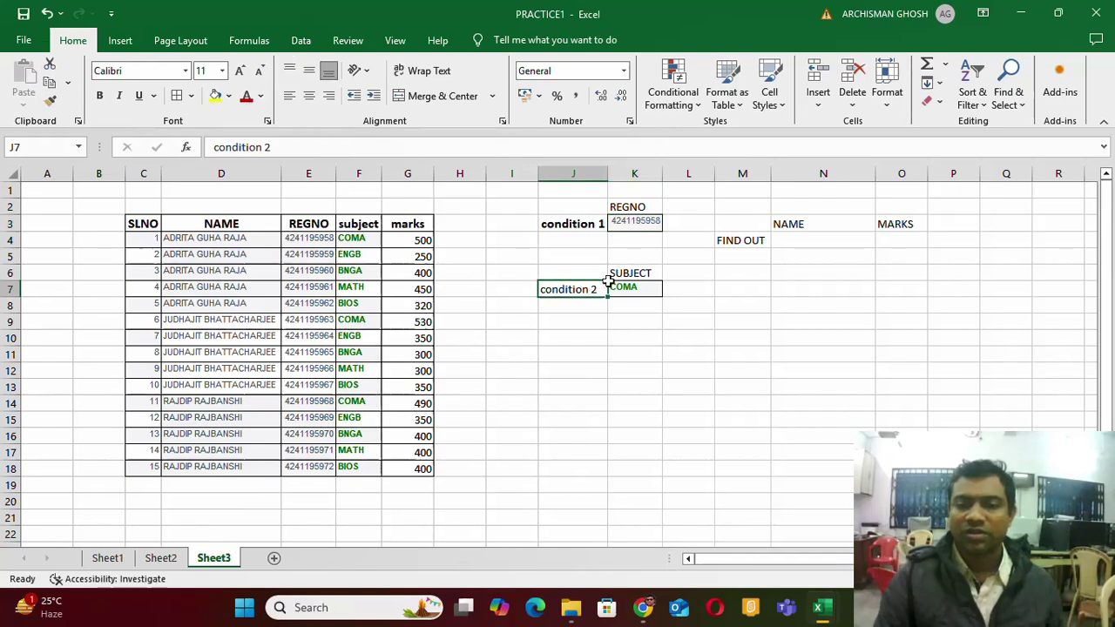
click(625, 274)
click(620, 292)
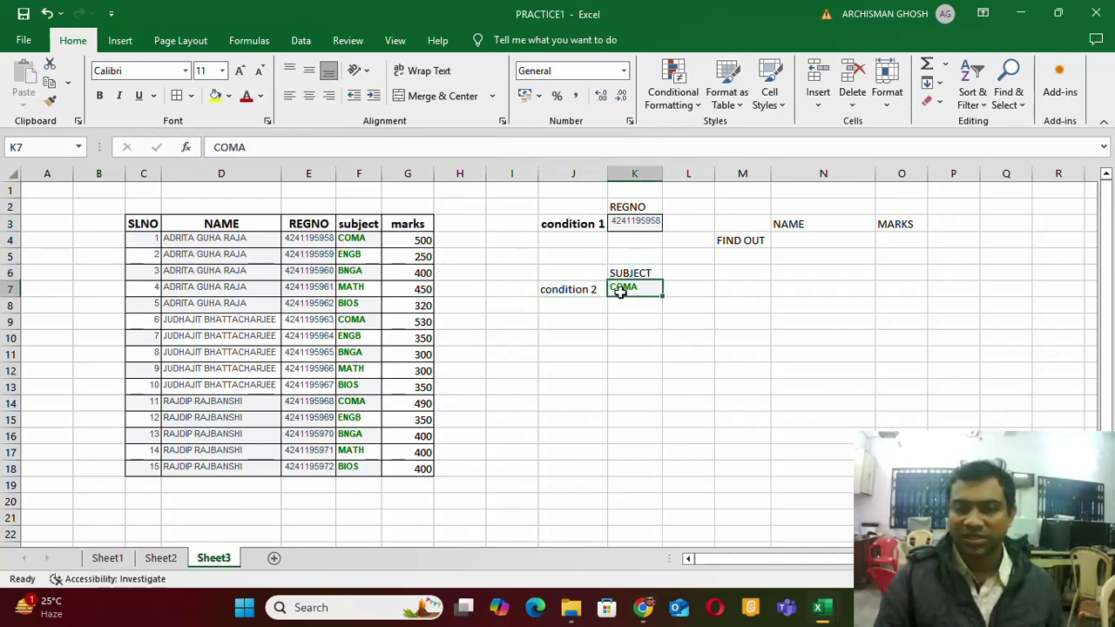
click(739, 251)
click(740, 242)
click(796, 240)
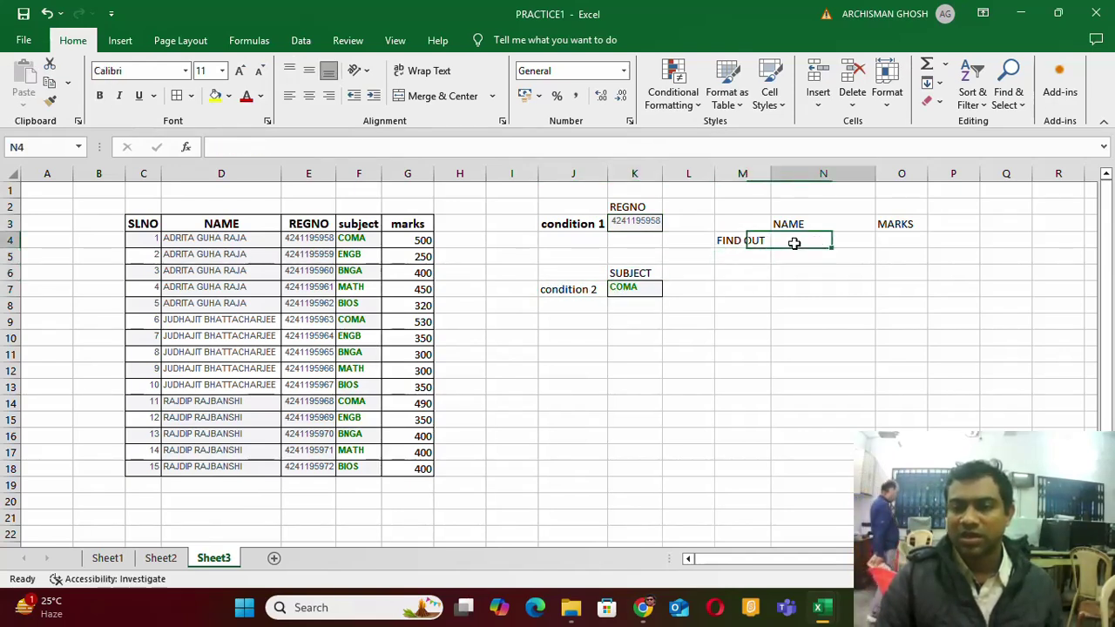
click(890, 237)
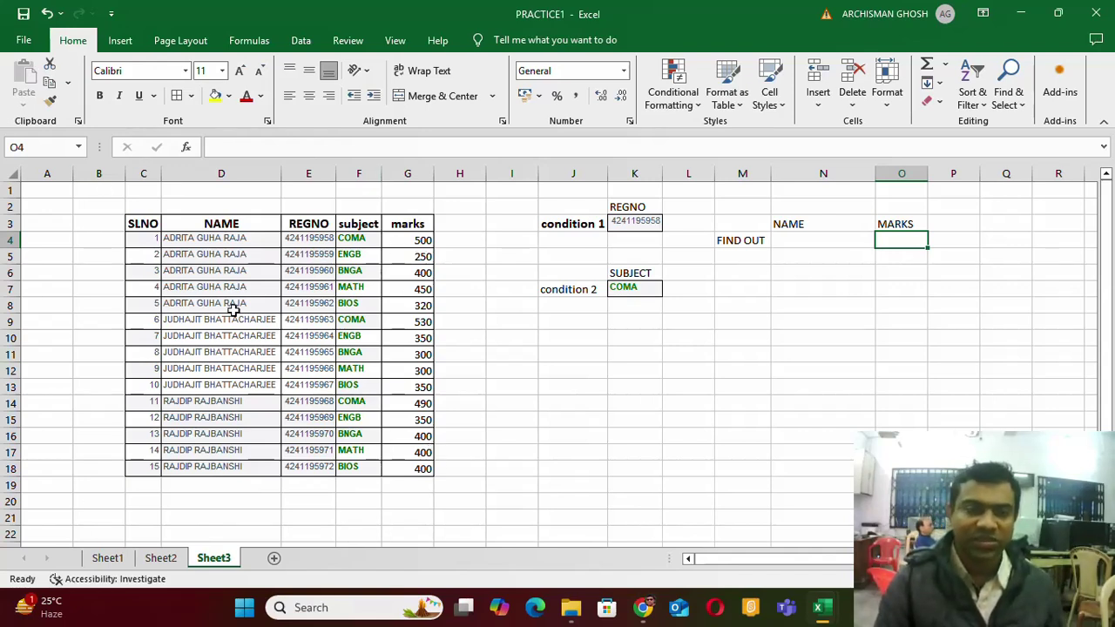
Fill the first student's registration number from E4 down through E8 as an identical copy
drag(195, 242, 289, 306)
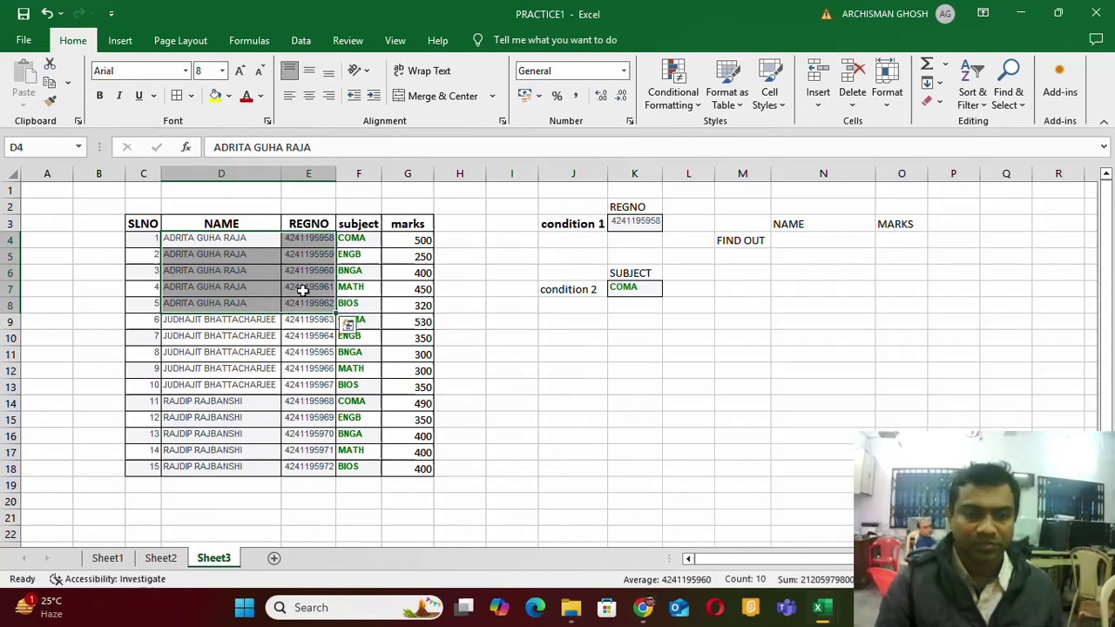
click(308, 239)
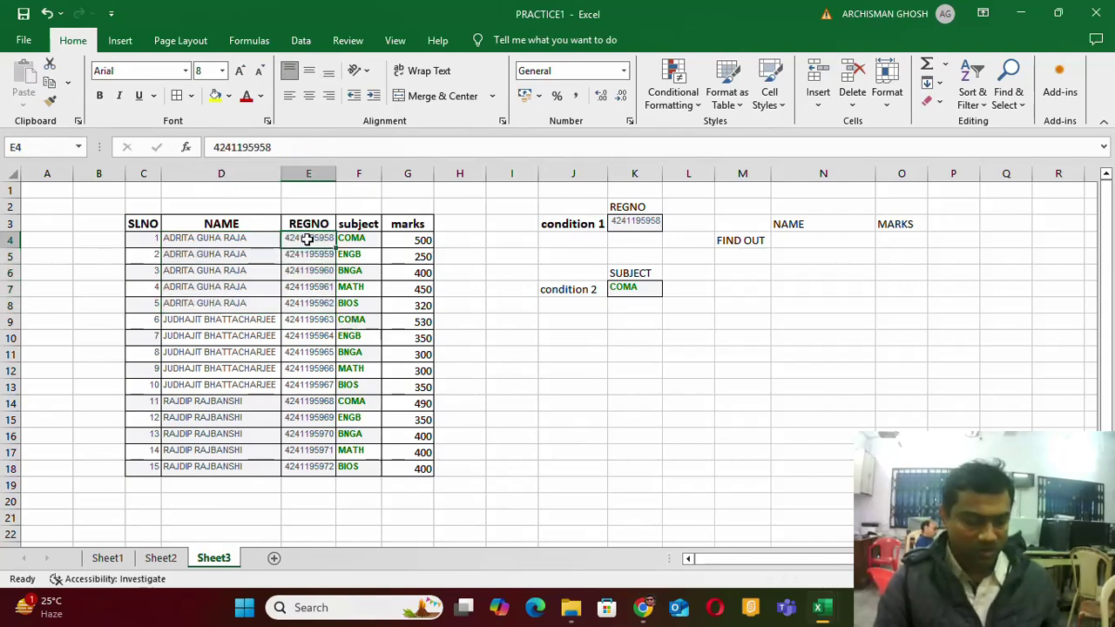
key(ctrl+c)
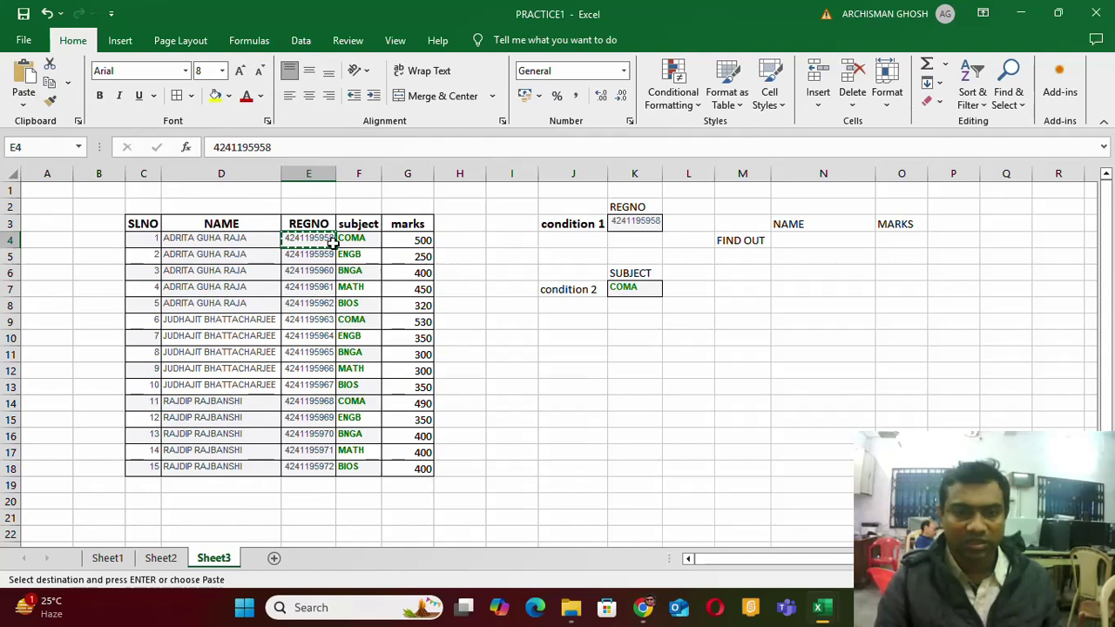
drag(336, 246, 337, 308)
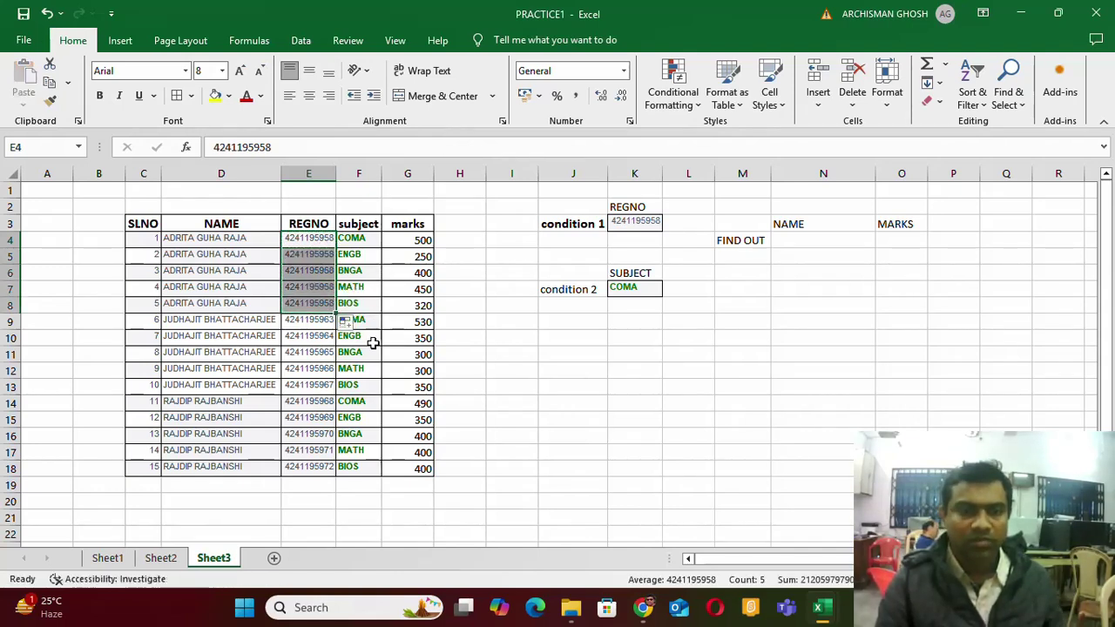
Fill the second student's registration number from E9 down to E13 and the third student's from E14 down to E18
click(309, 324)
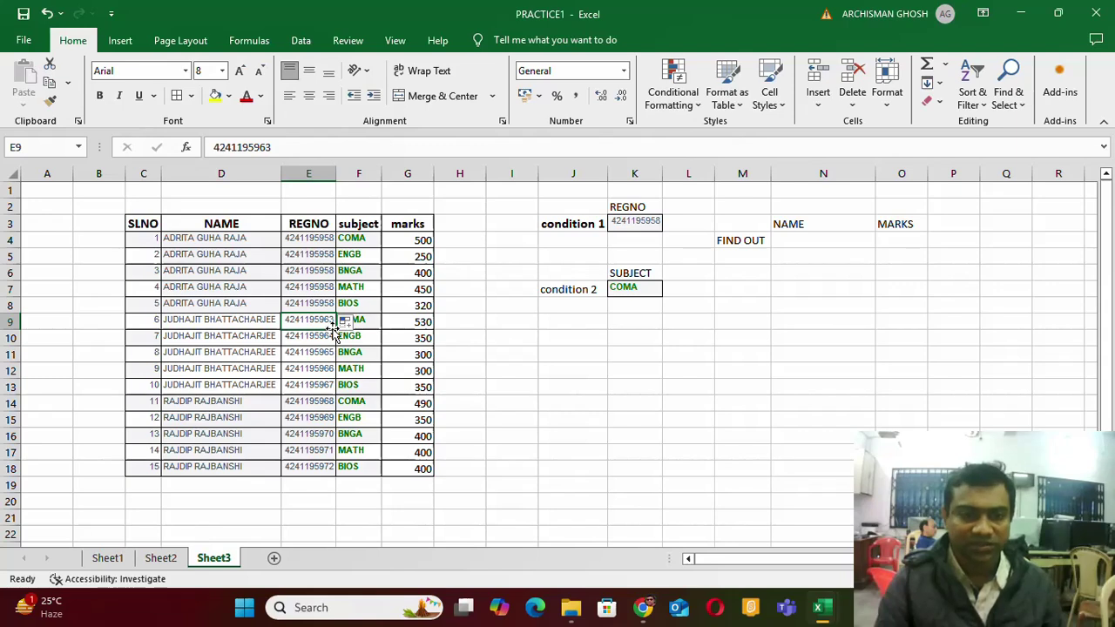
drag(336, 328, 340, 390)
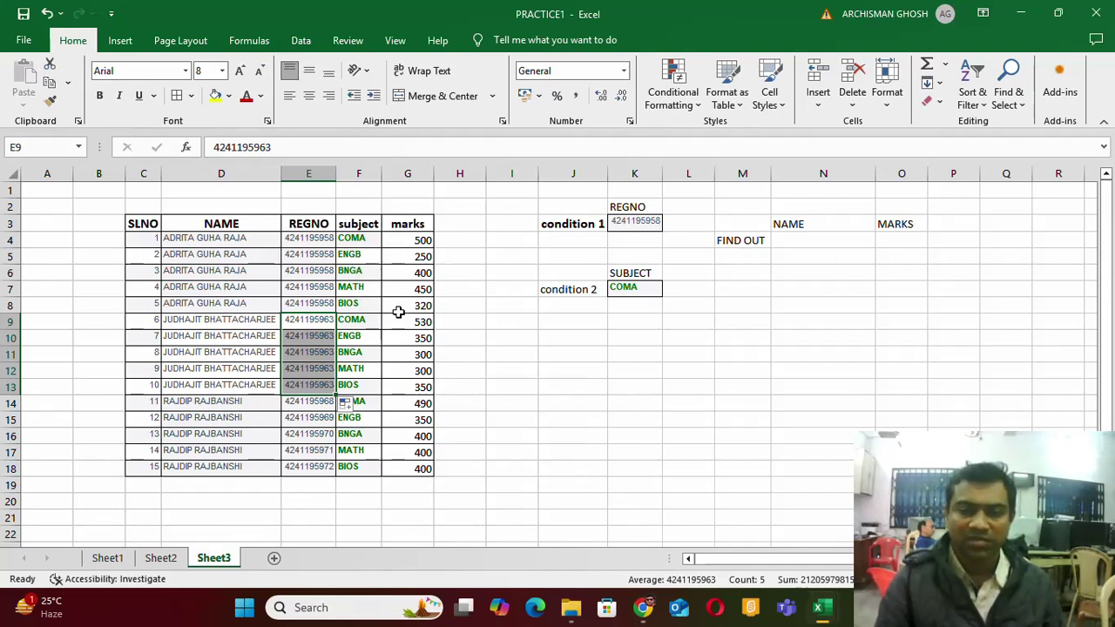
click(303, 401)
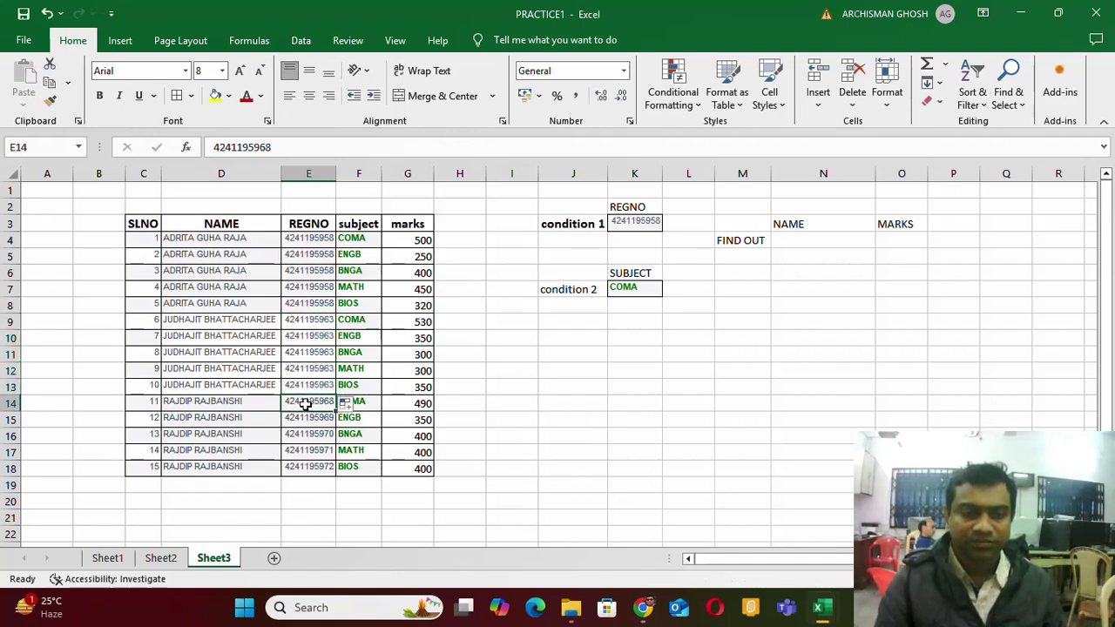
drag(335, 409, 339, 476)
click(366, 498)
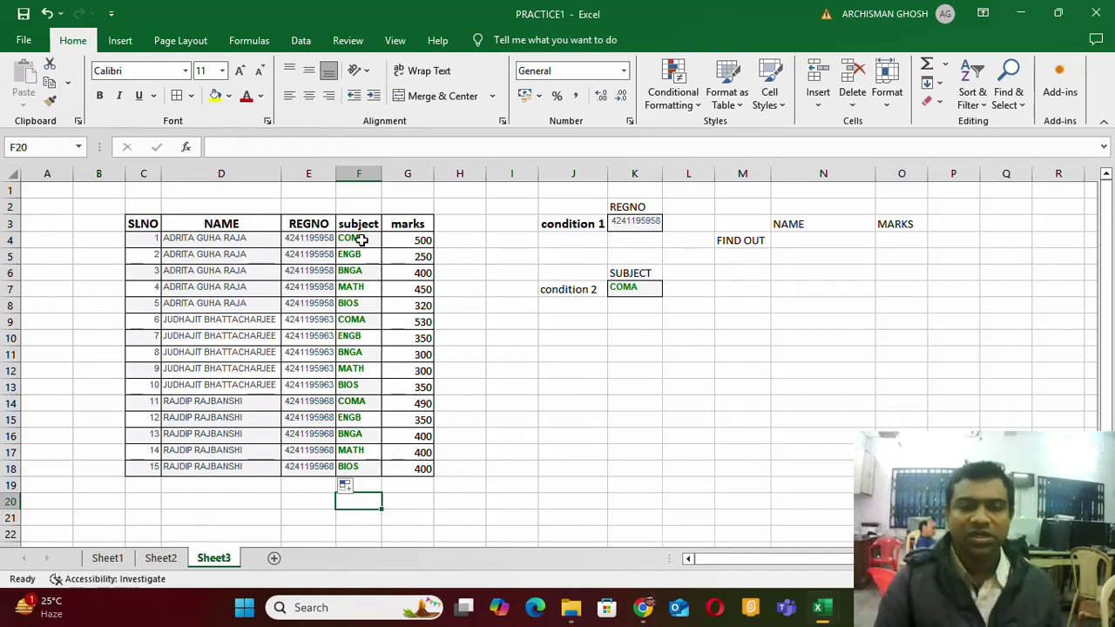
Examine the first student's subjects and marks against the REGNO and SUBJECT conditions in K3 and K7
drag(362, 240, 363, 304)
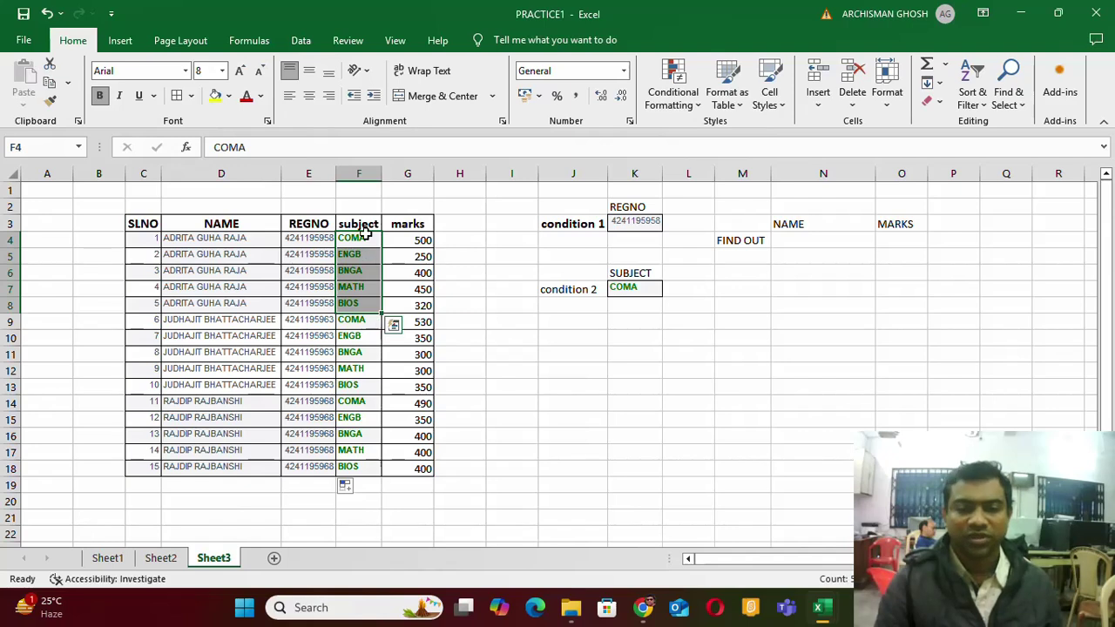
click(442, 287)
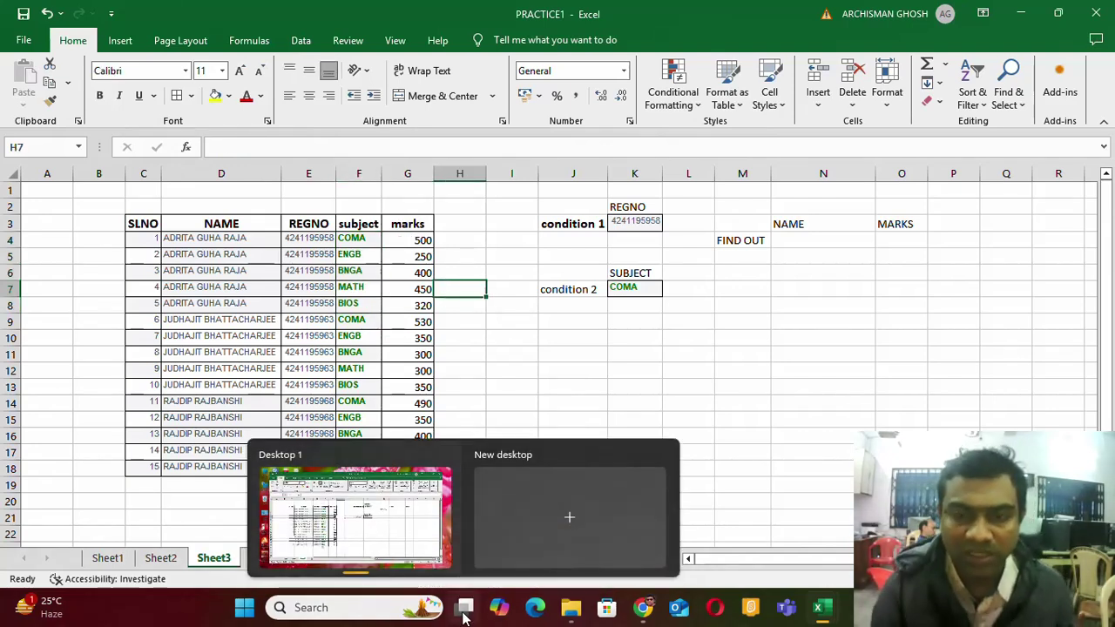
click(634, 221)
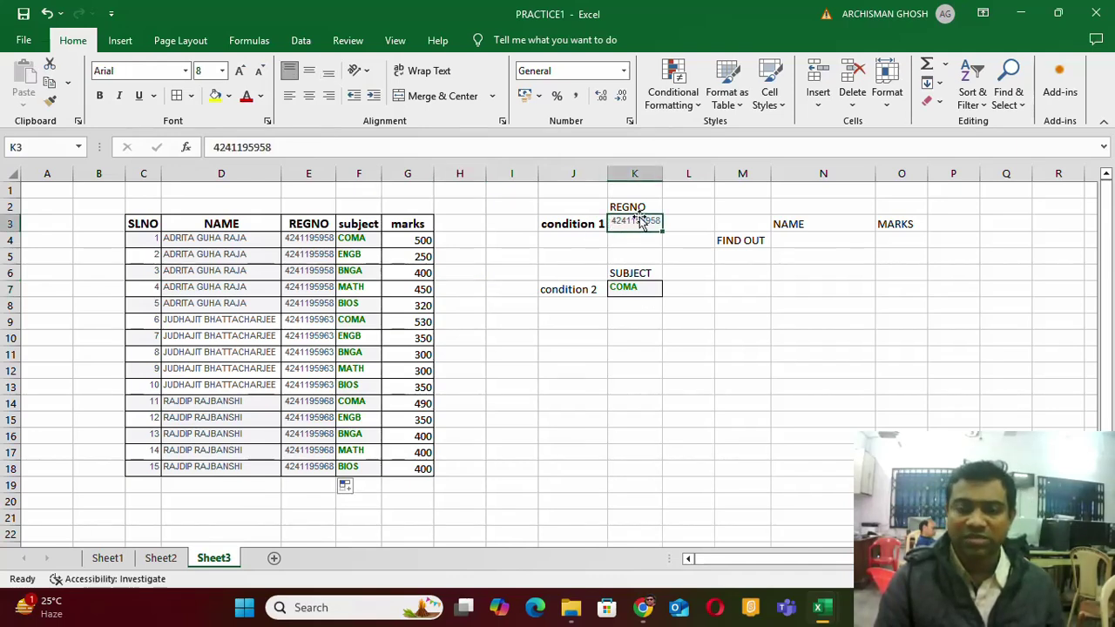
click(636, 290)
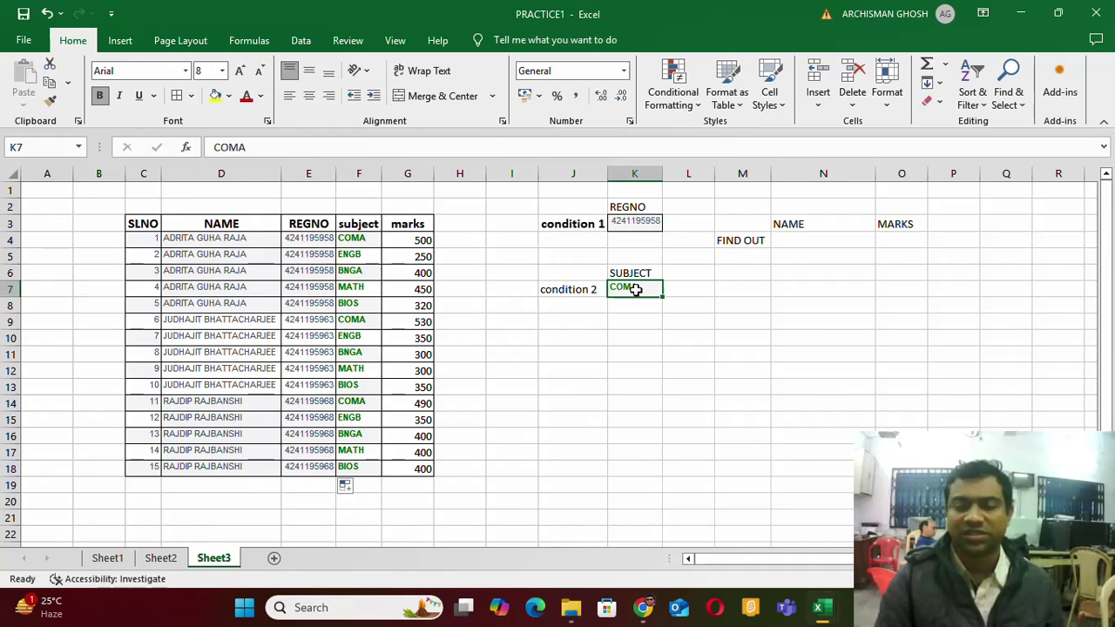
click(814, 247)
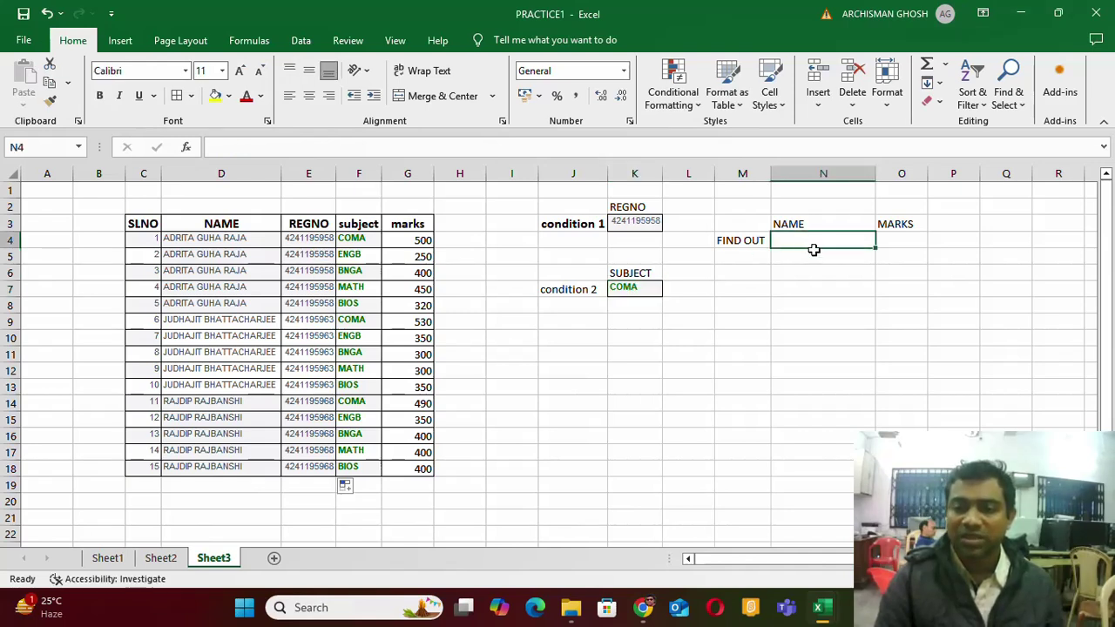
click(649, 223)
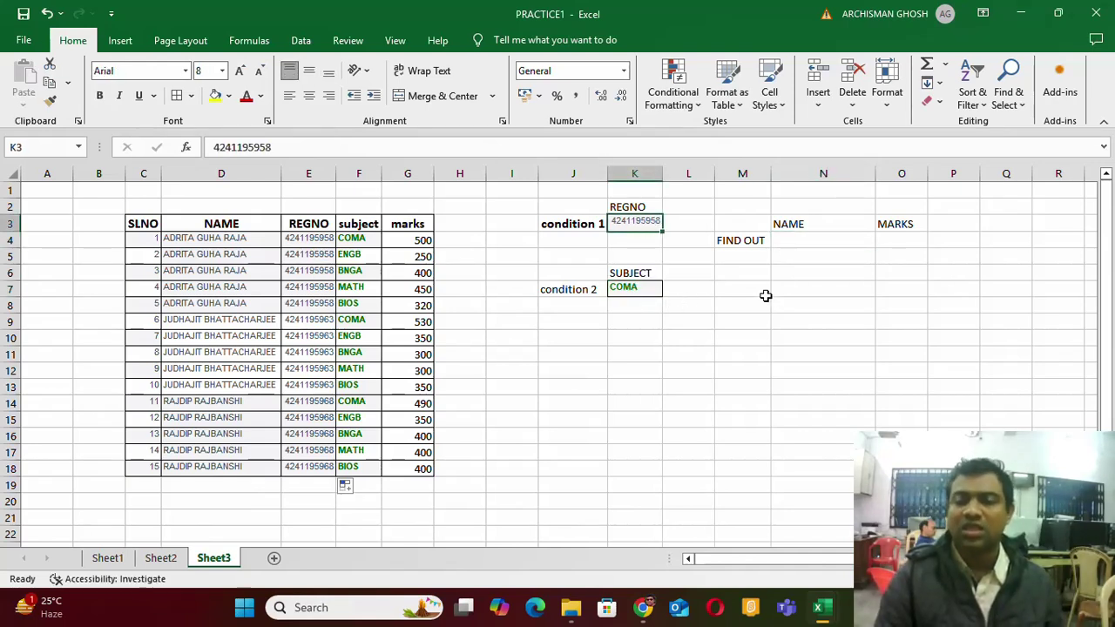
click(787, 244)
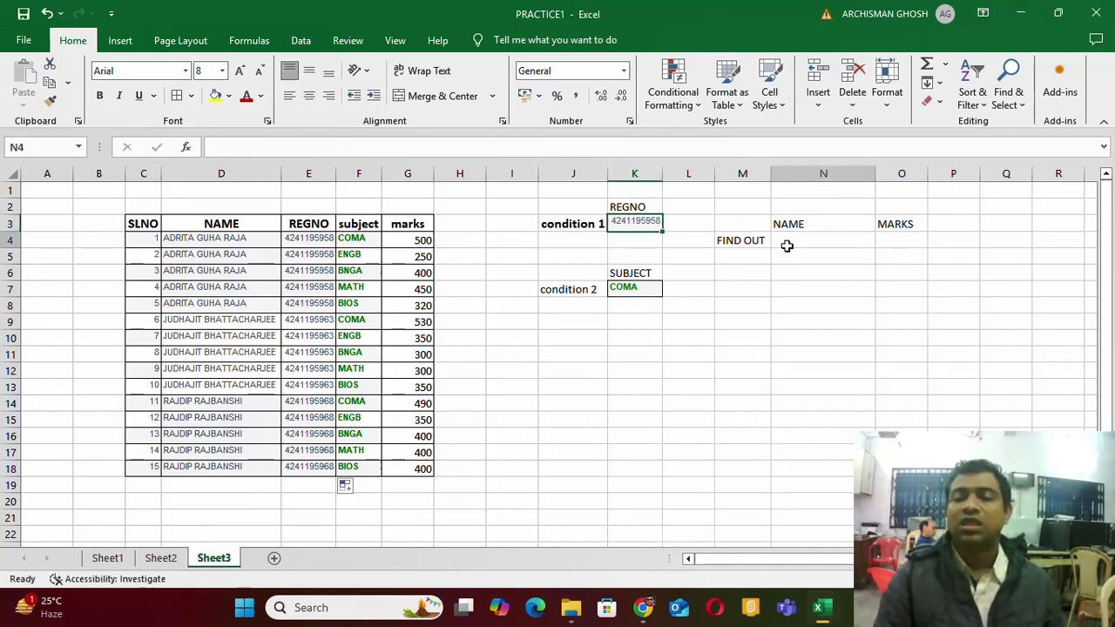
click(630, 229)
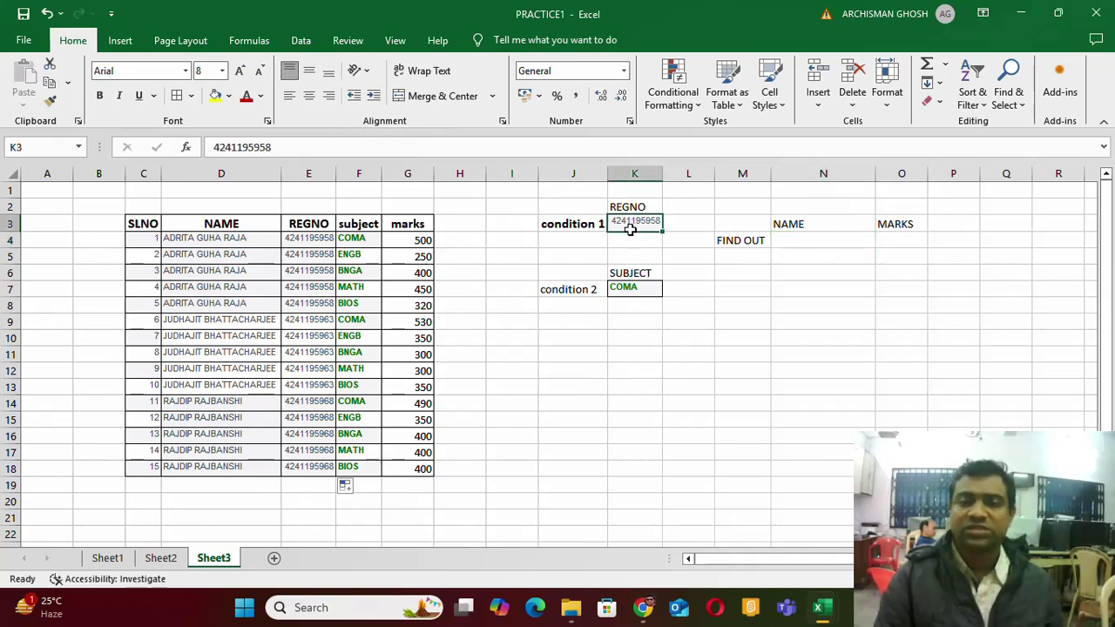
click(641, 289)
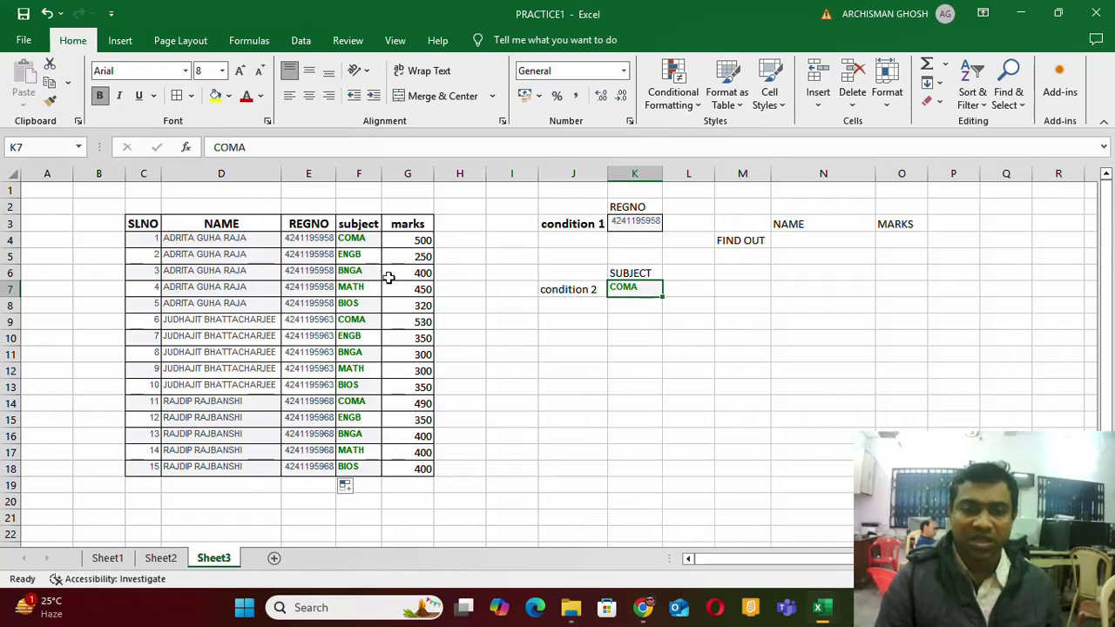
click(300, 243)
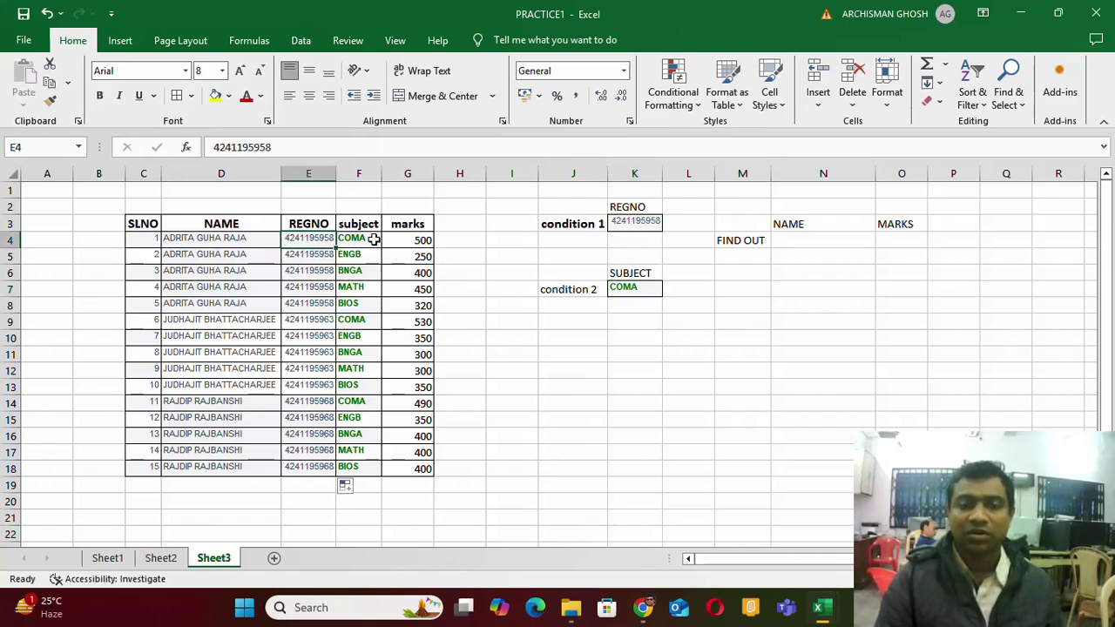
click(420, 242)
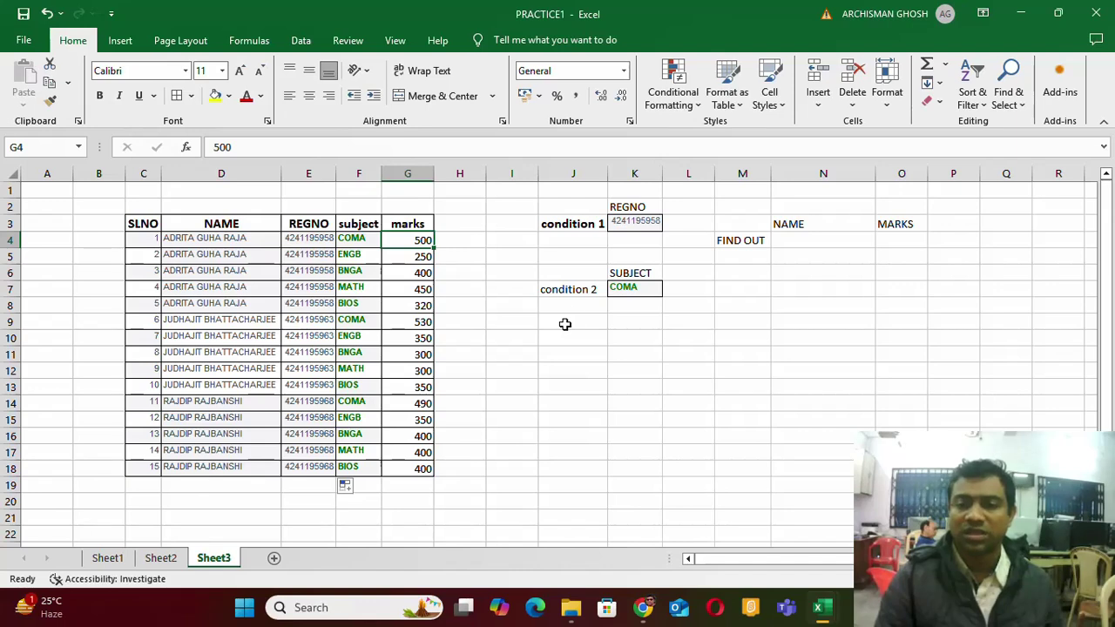
click(647, 225)
click(629, 289)
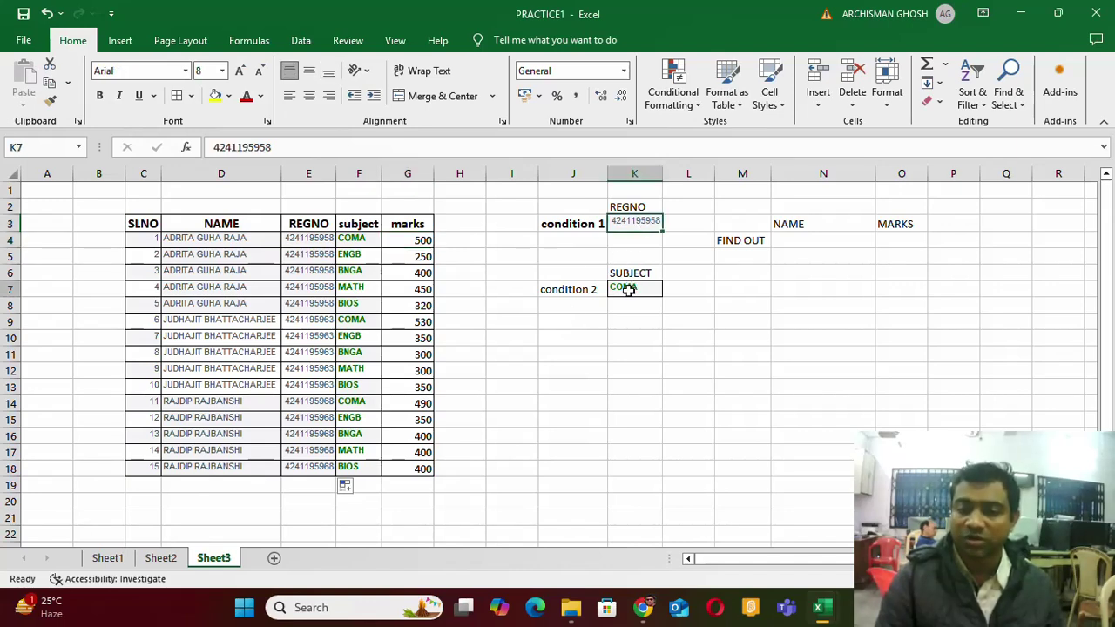
Start an INDEX formula in the MARKS result cell O4 with C4:G18 as the array
click(898, 242)
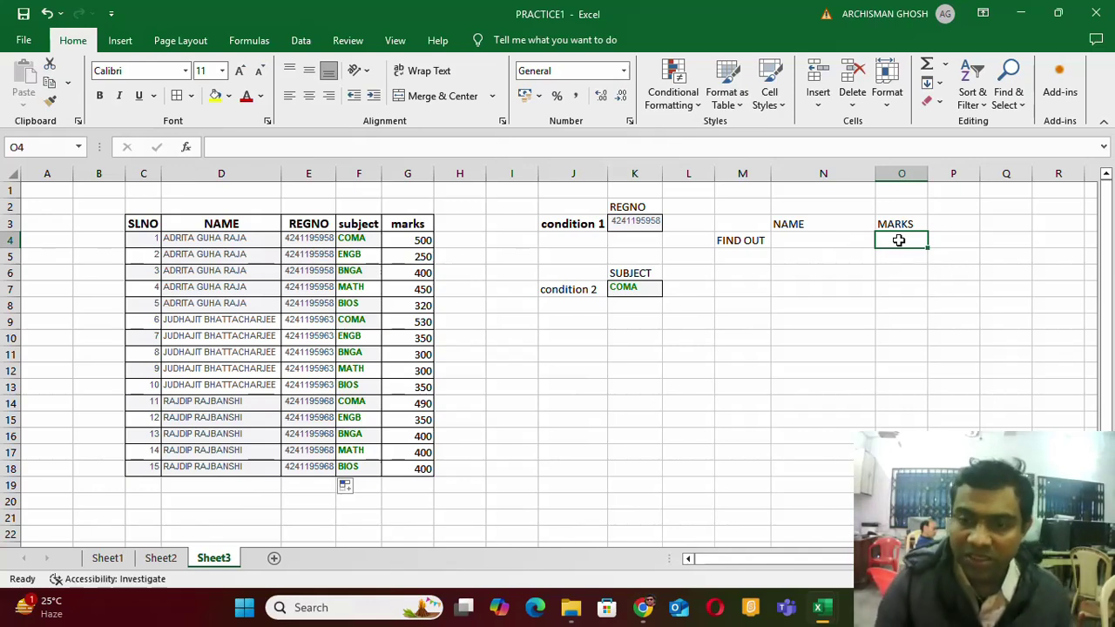
text(=)
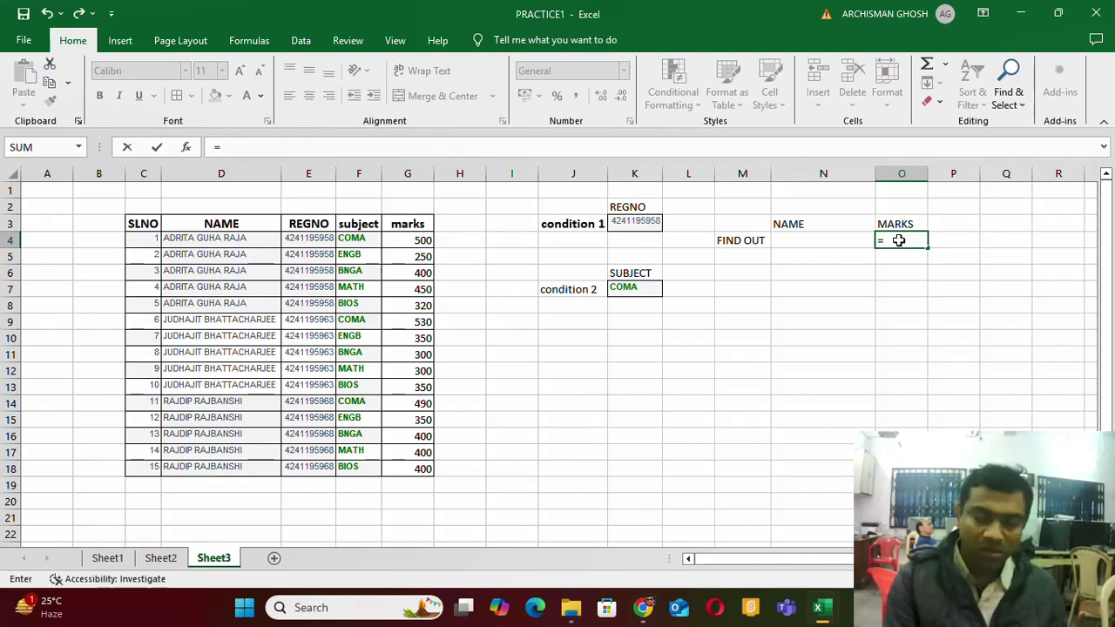
text(I)
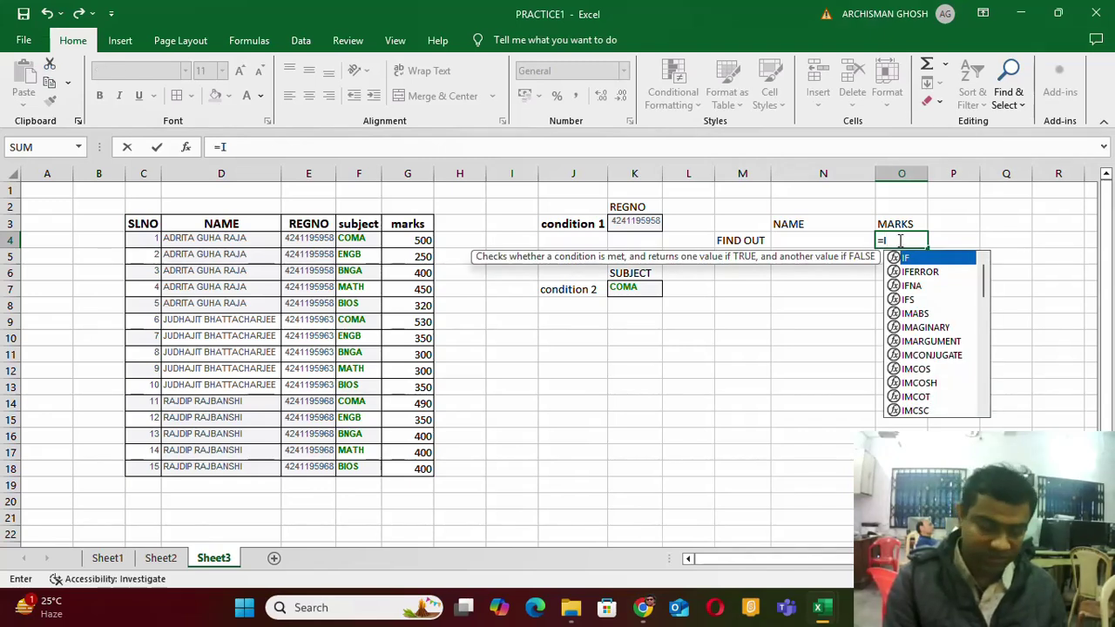
text(NDEX()
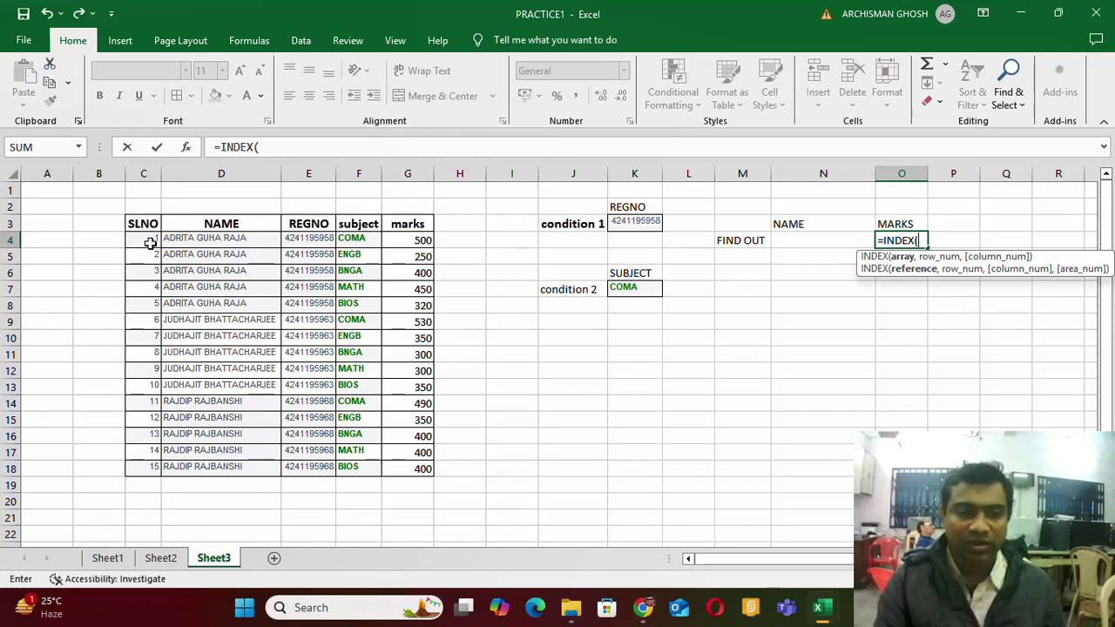
drag(149, 243, 427, 464)
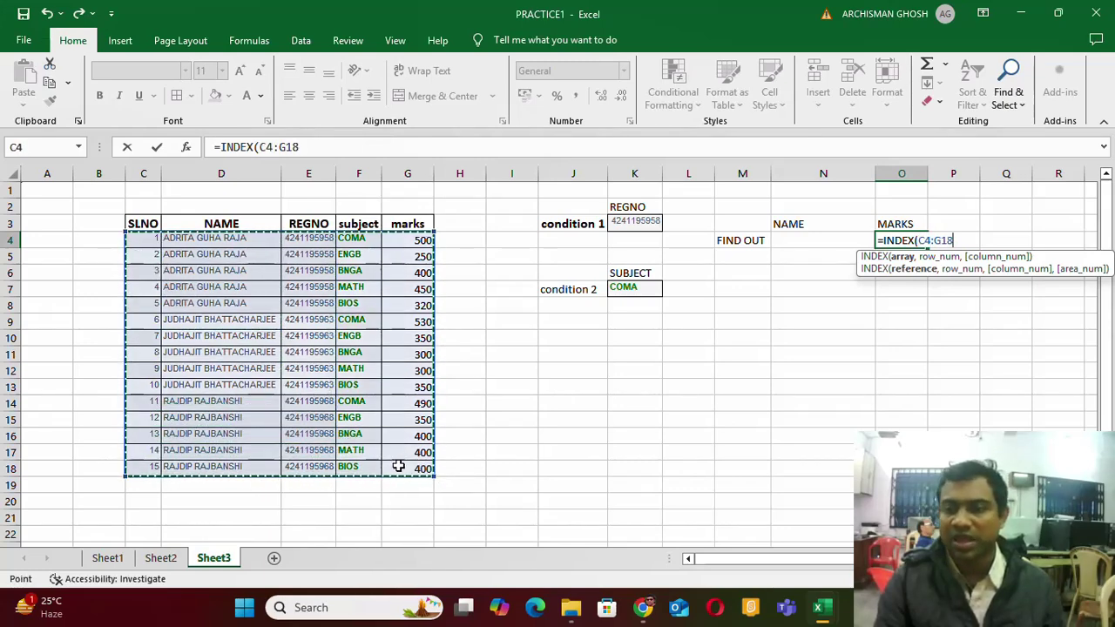
text(,,)
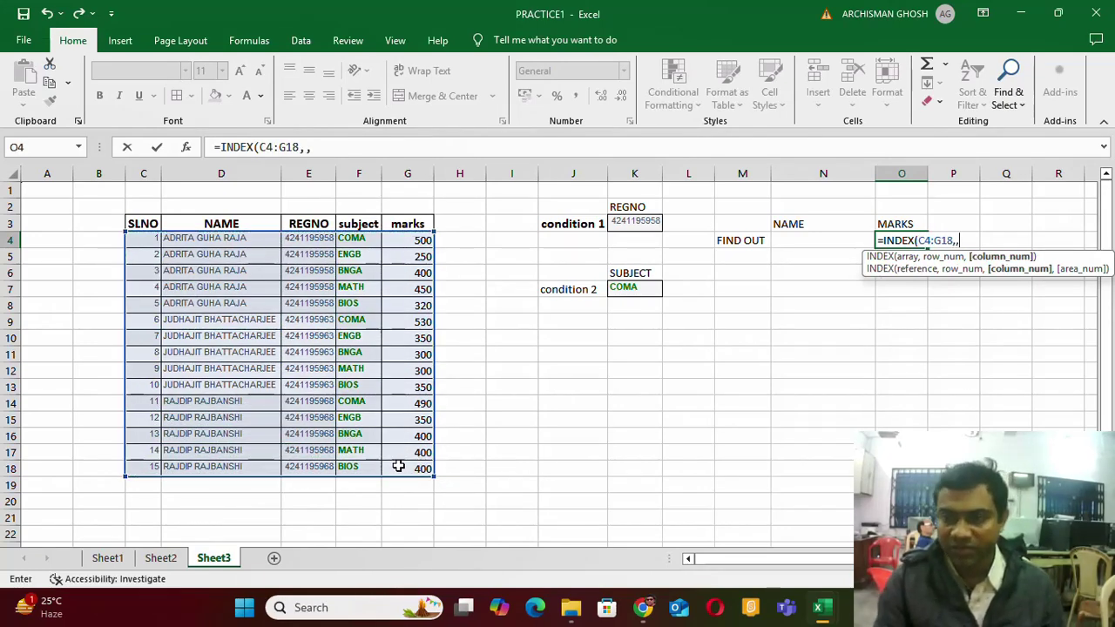
key(BackSpace)
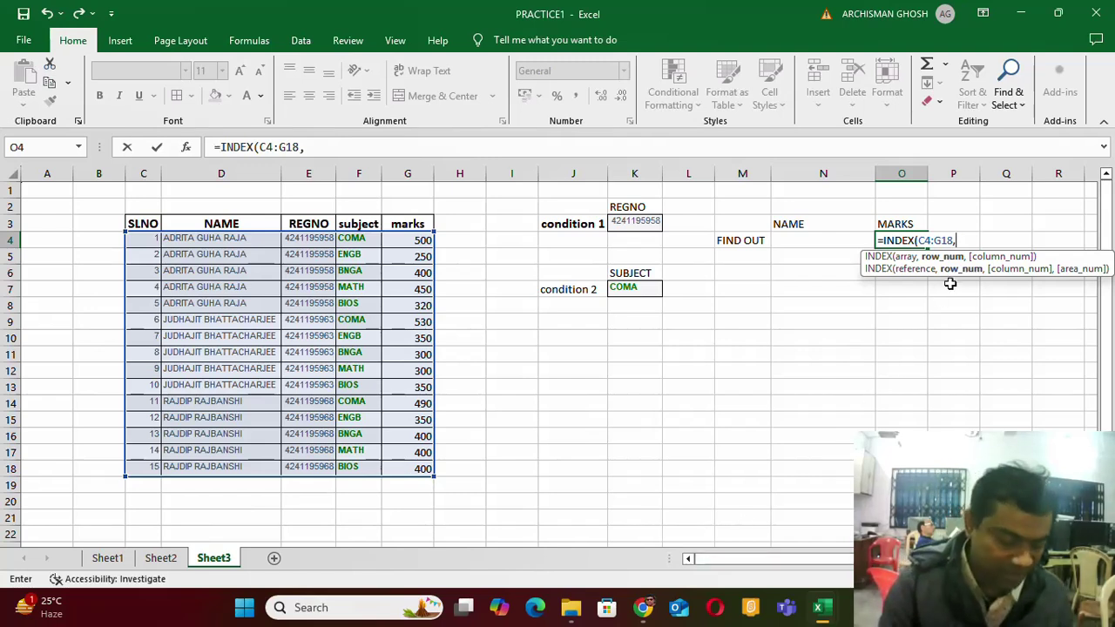
Nest a MATCH as the row number with lookup value 1 and the registration number condition (K3=E4:E18)
text(MATC)
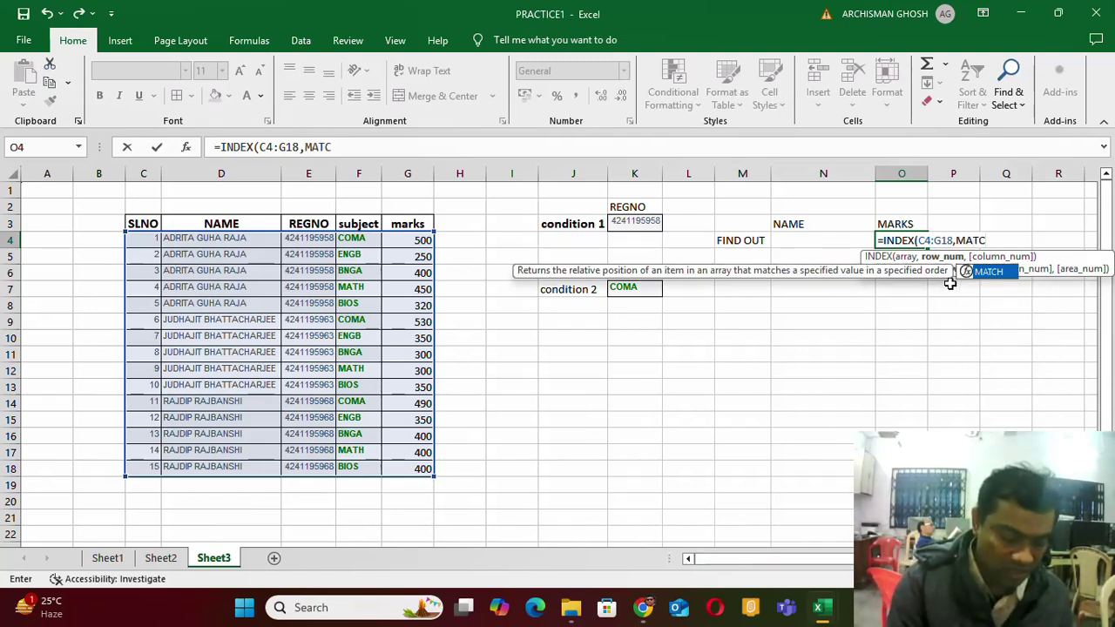
text(H()
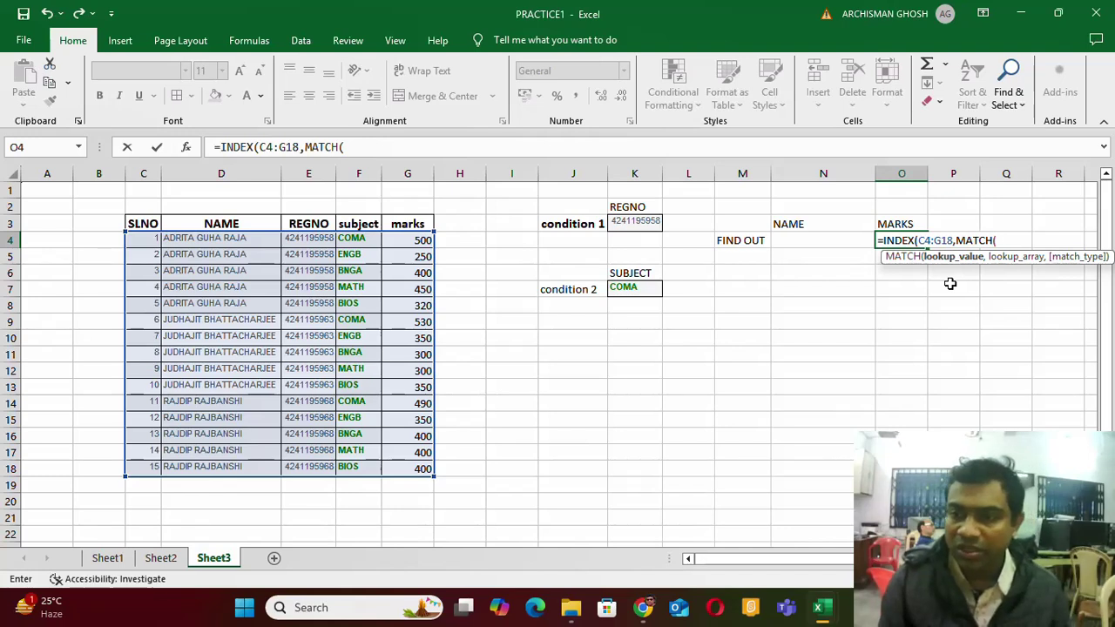
text(1)
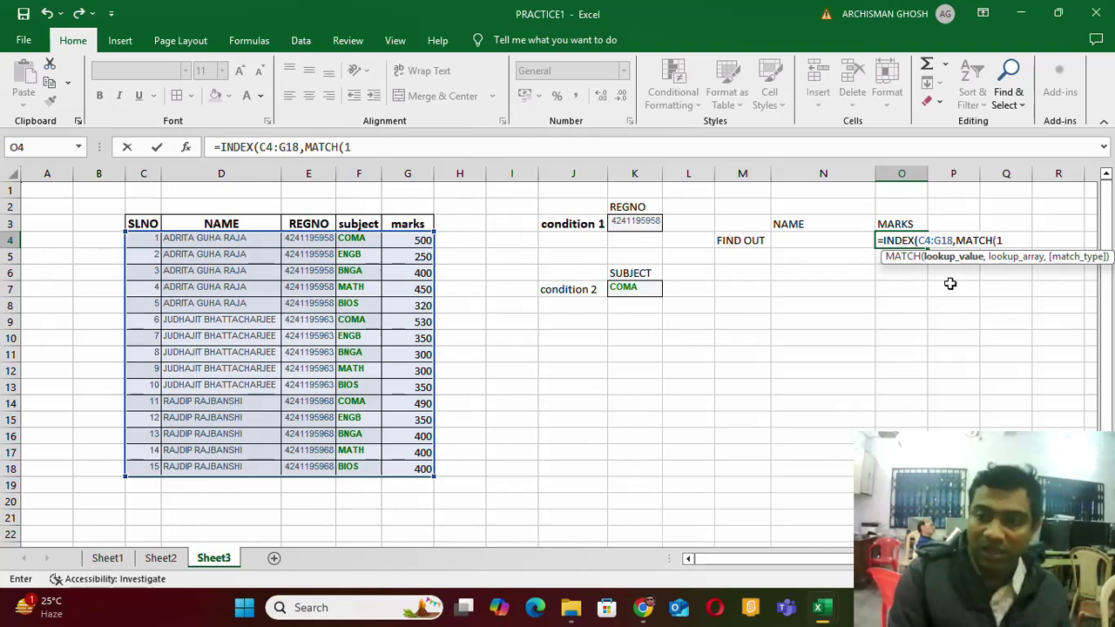
text(,)
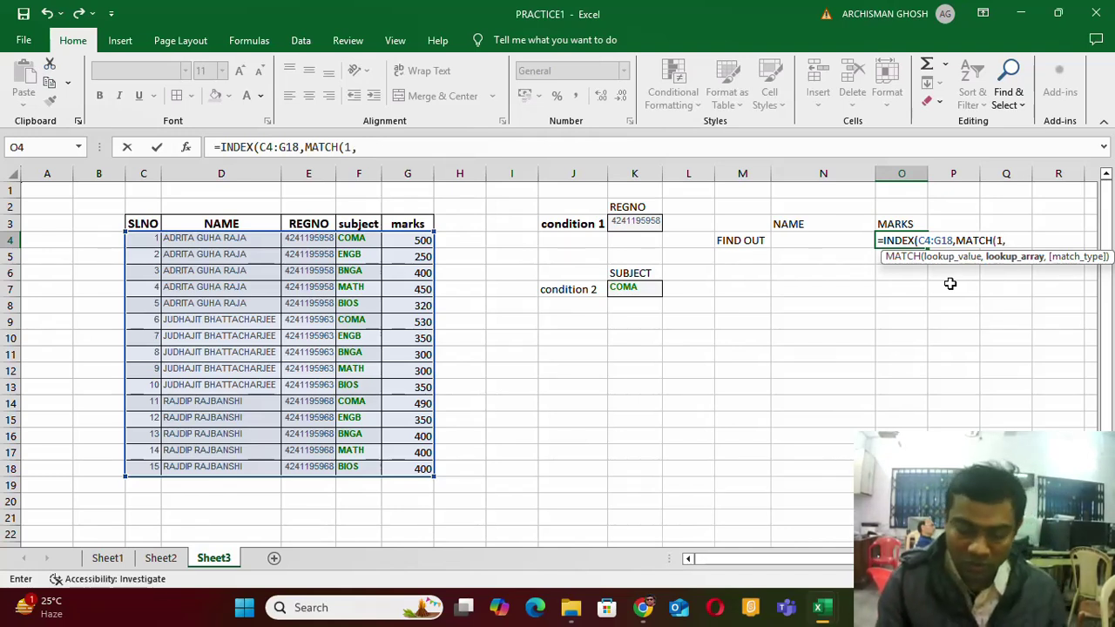
text(()
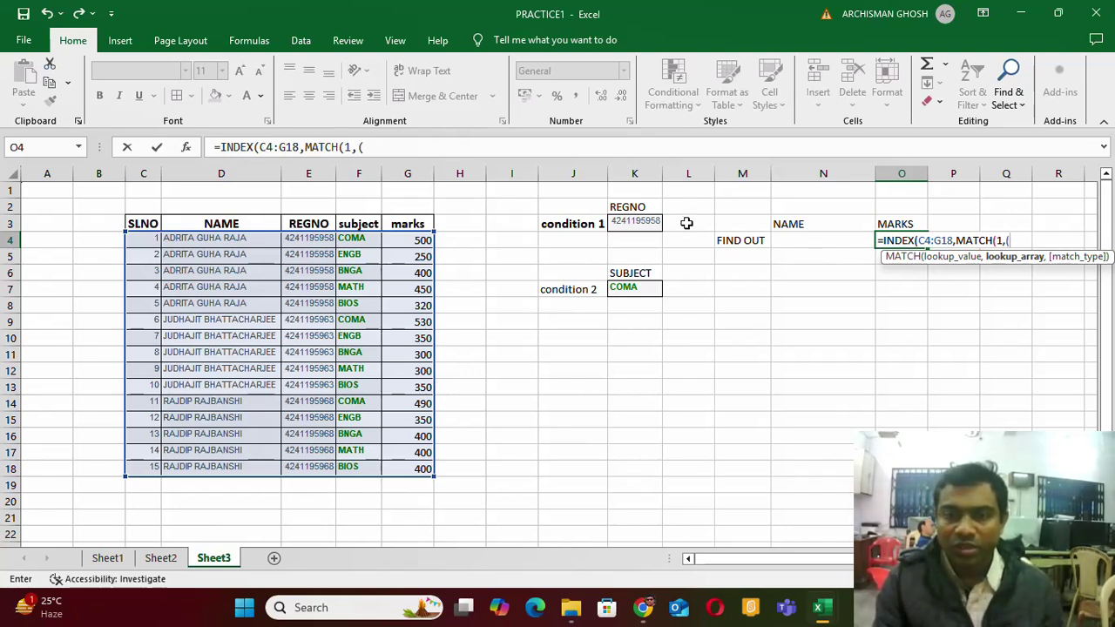
click(642, 221)
text(=)
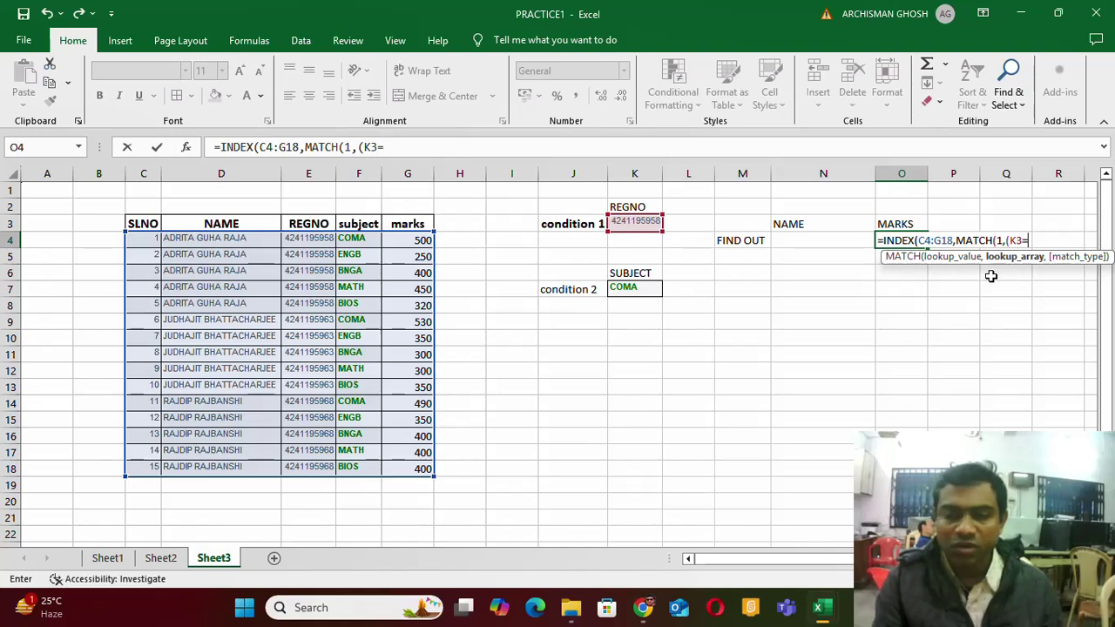
drag(301, 237, 305, 461)
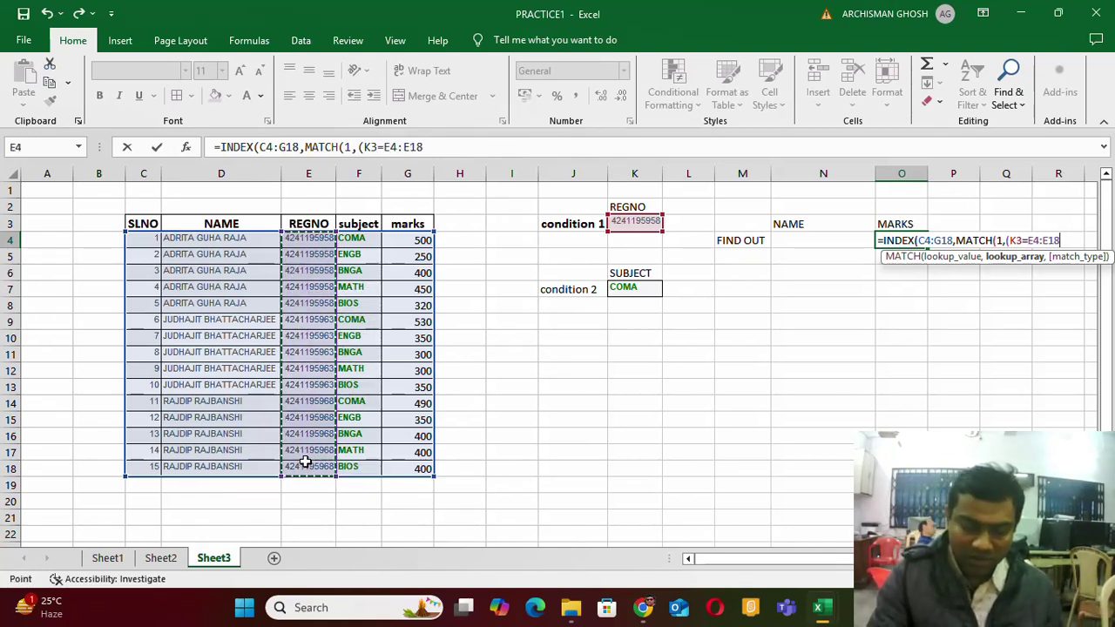
text())
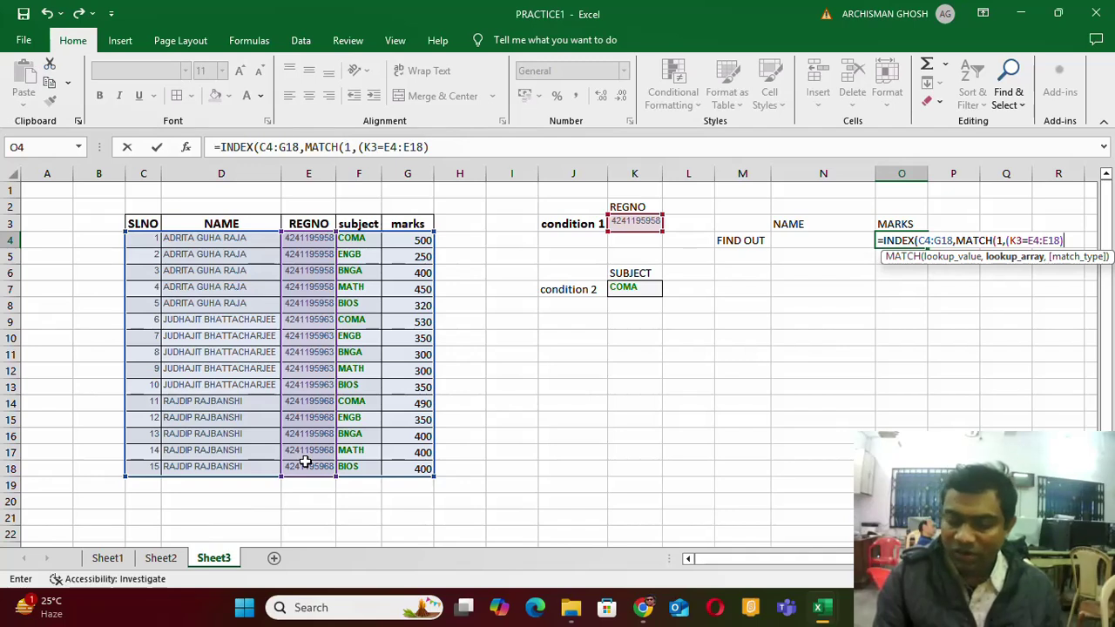
Multiply the registration number condition by the subject condition (K7=F4:F18) in the MATCH lookup array
text(*)
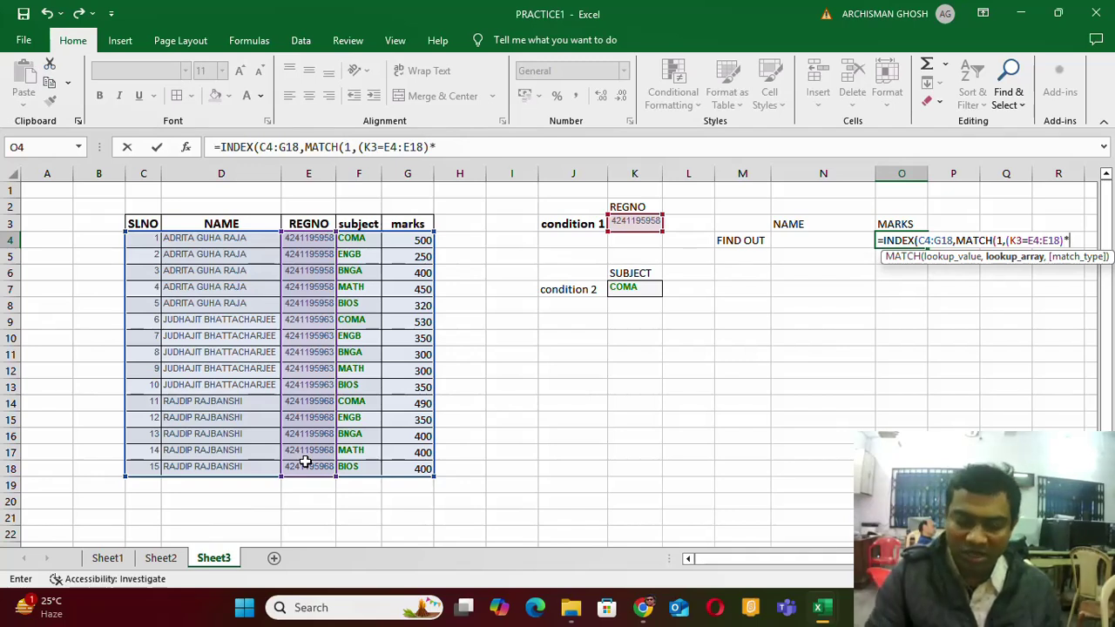
text(()
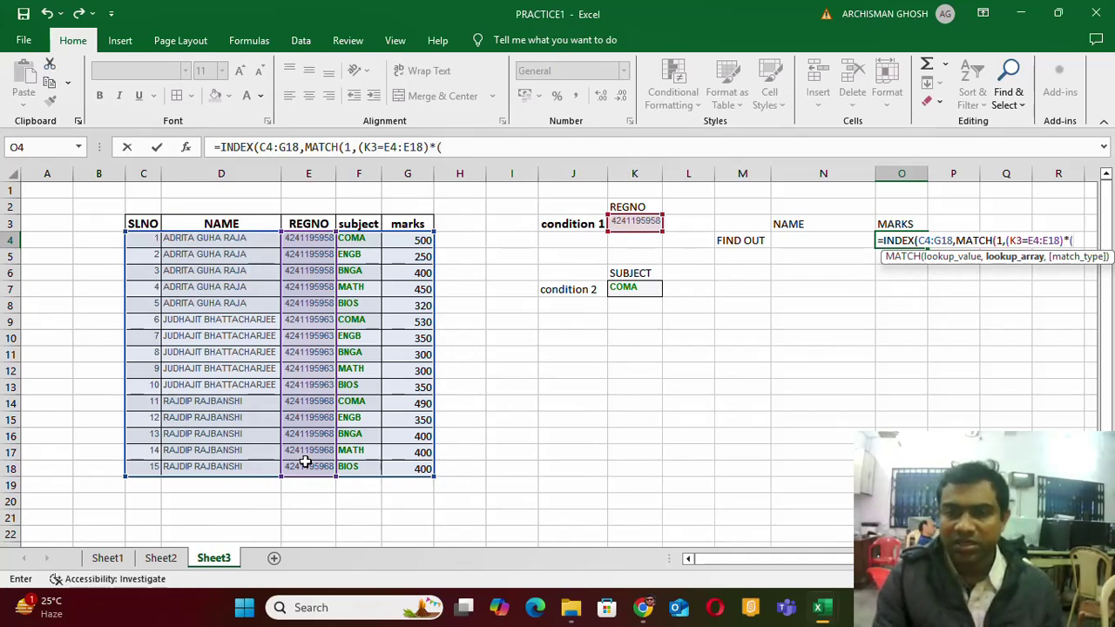
click(635, 290)
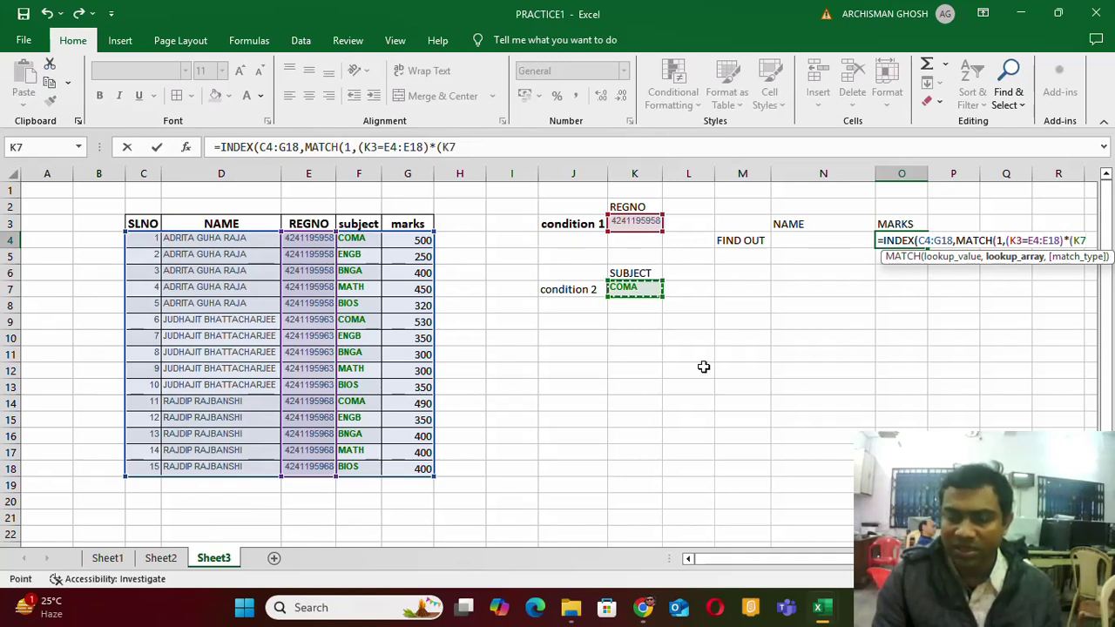
text(=)
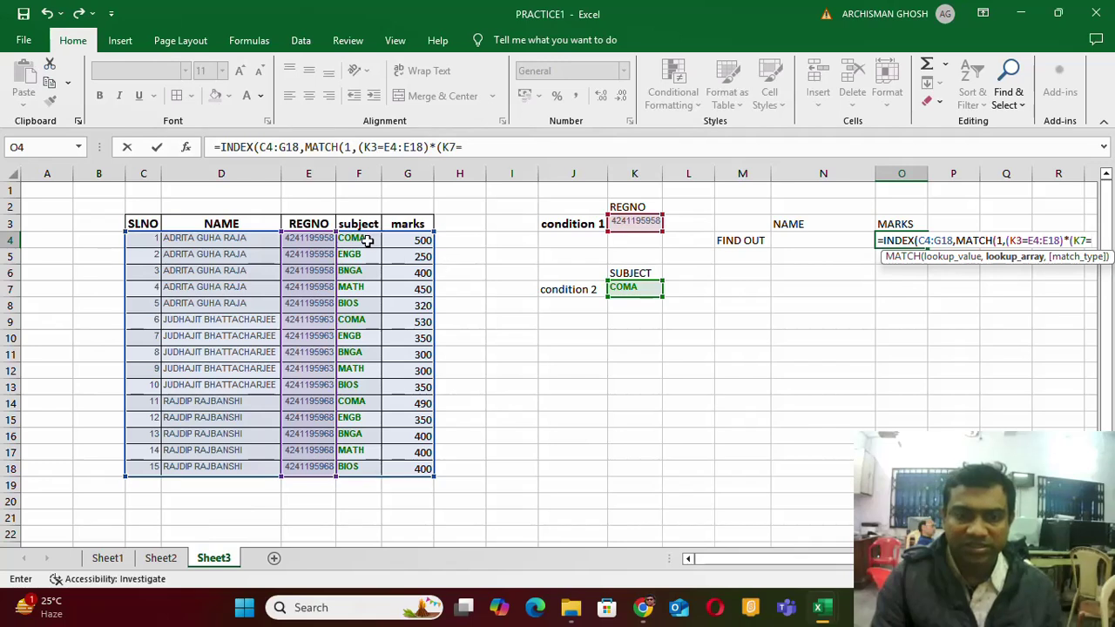
drag(369, 242, 368, 467)
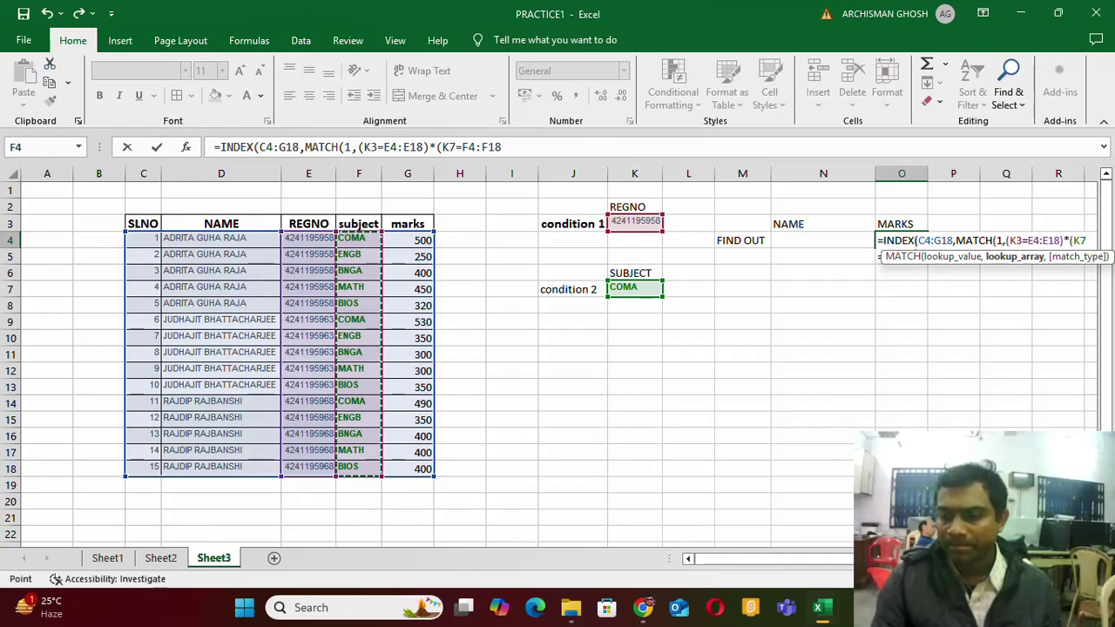
scroll(908, 420, right, 6)
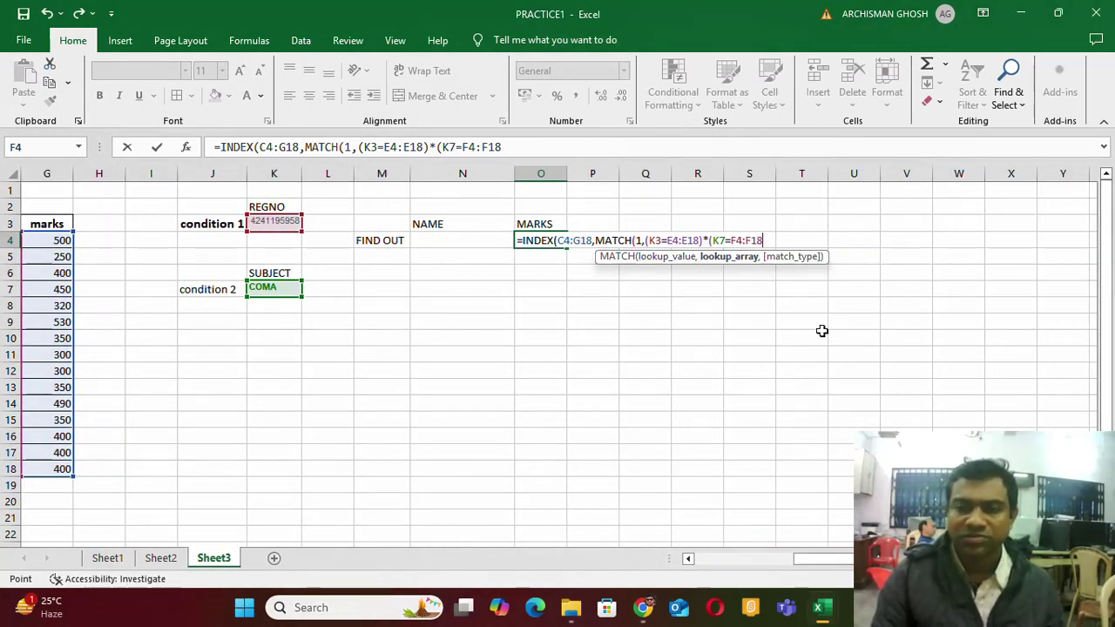
text())
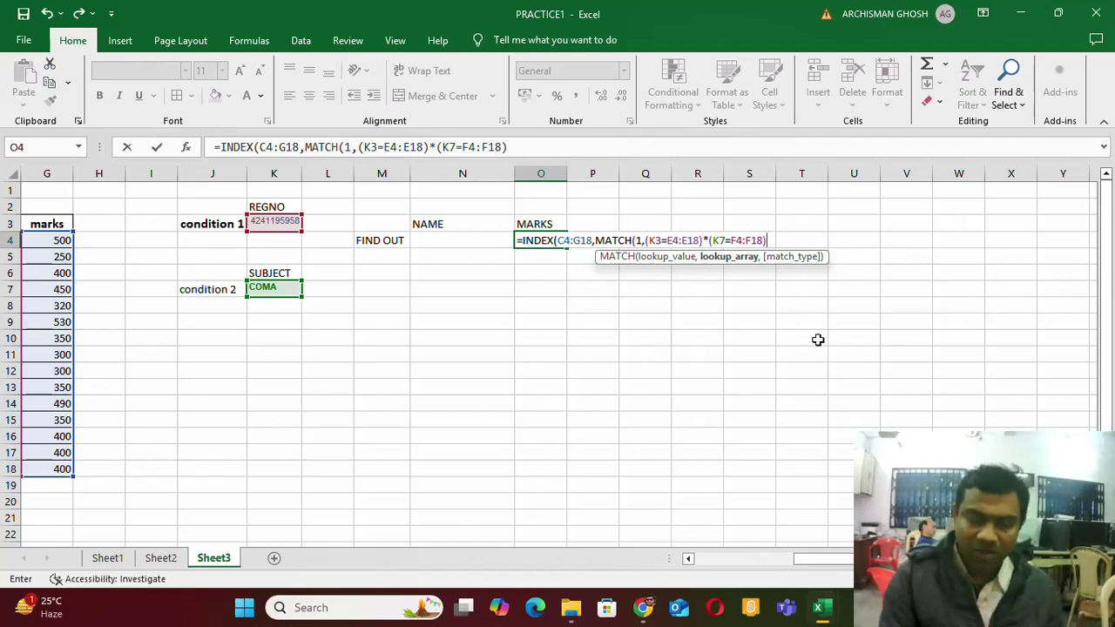
Set the MATCH type to 0 for an exact match and close the MATCH function
text(,)
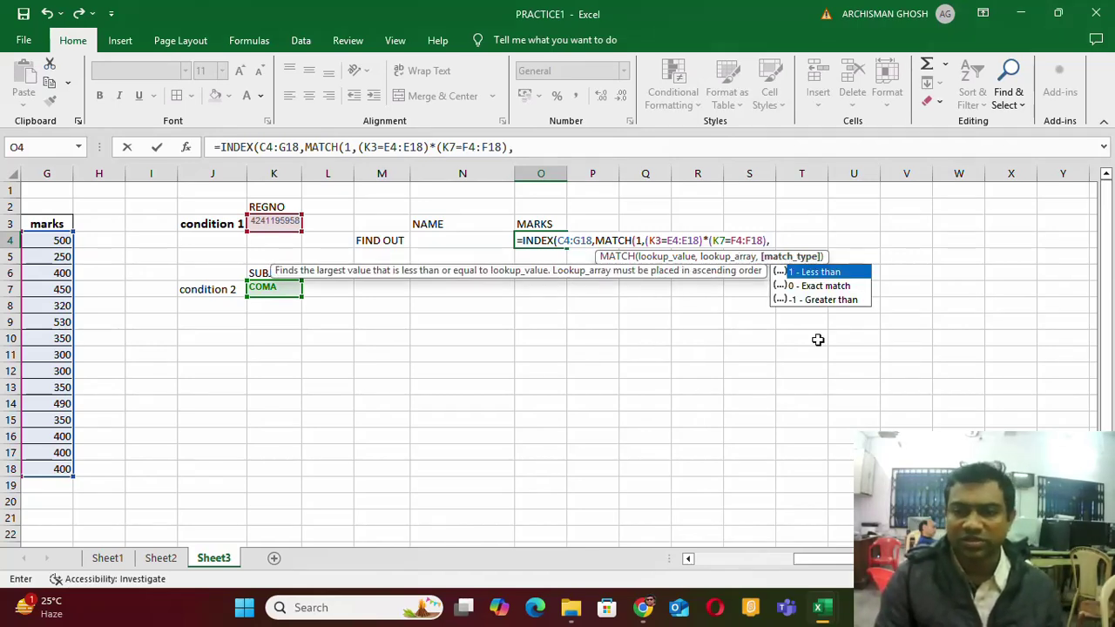
double_click(797, 288)
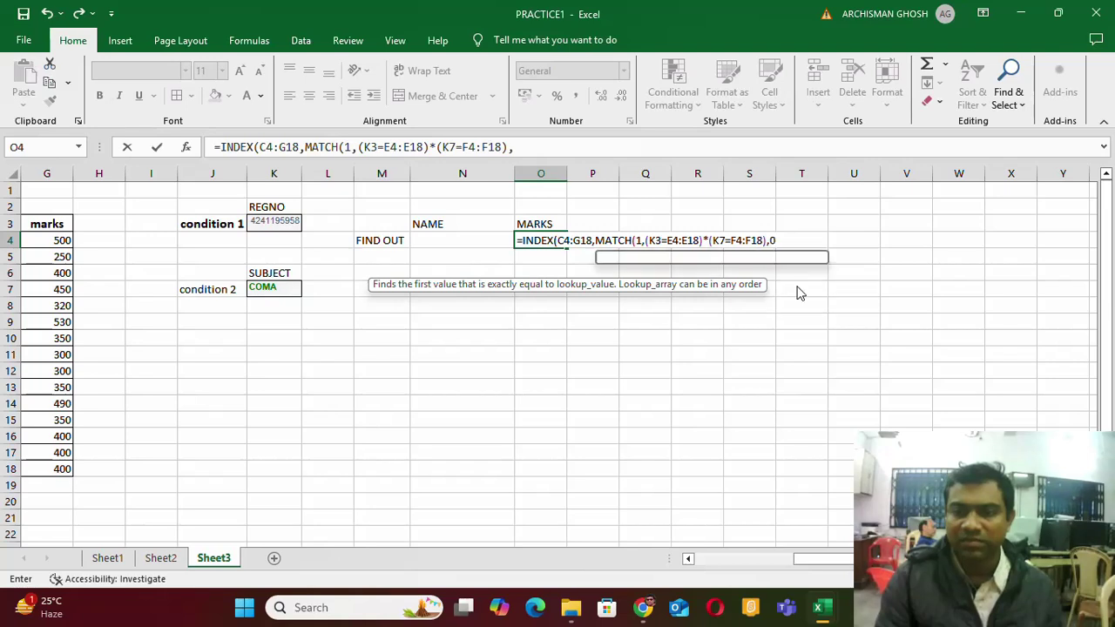
text())
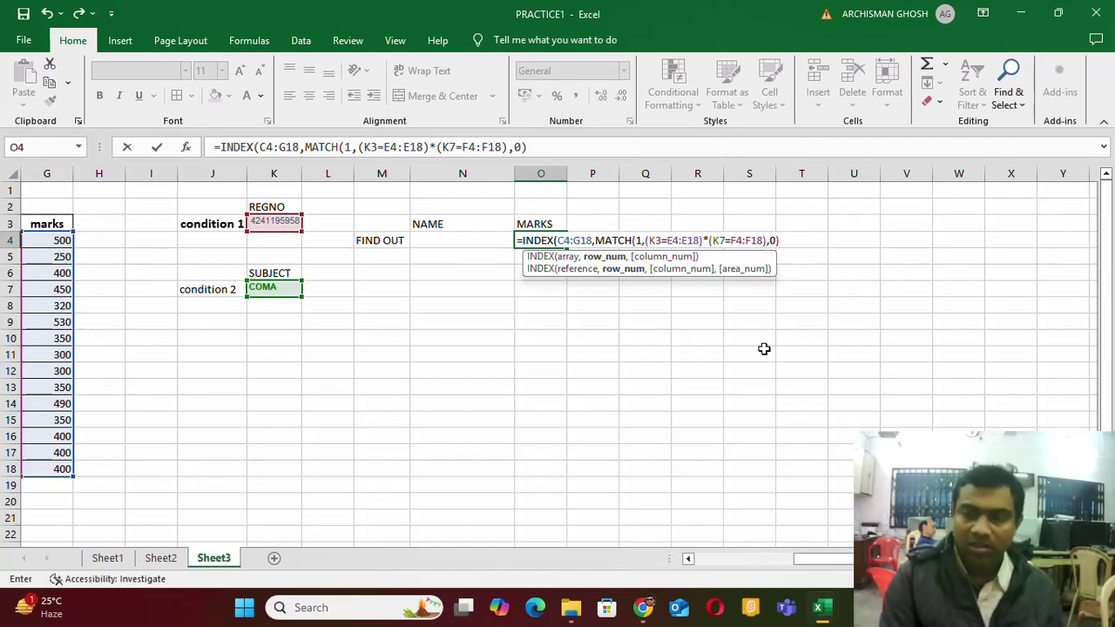
Set the INDEX column number to 5 for the marks column and complete the formula in O4
text(,)
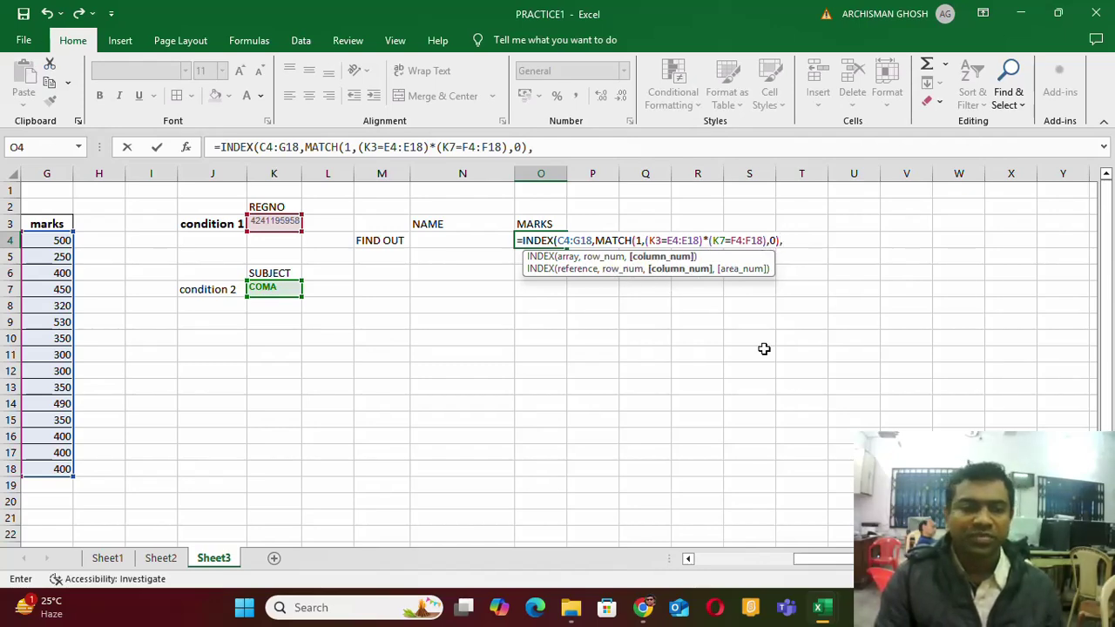
drag(814, 563, 753, 559)
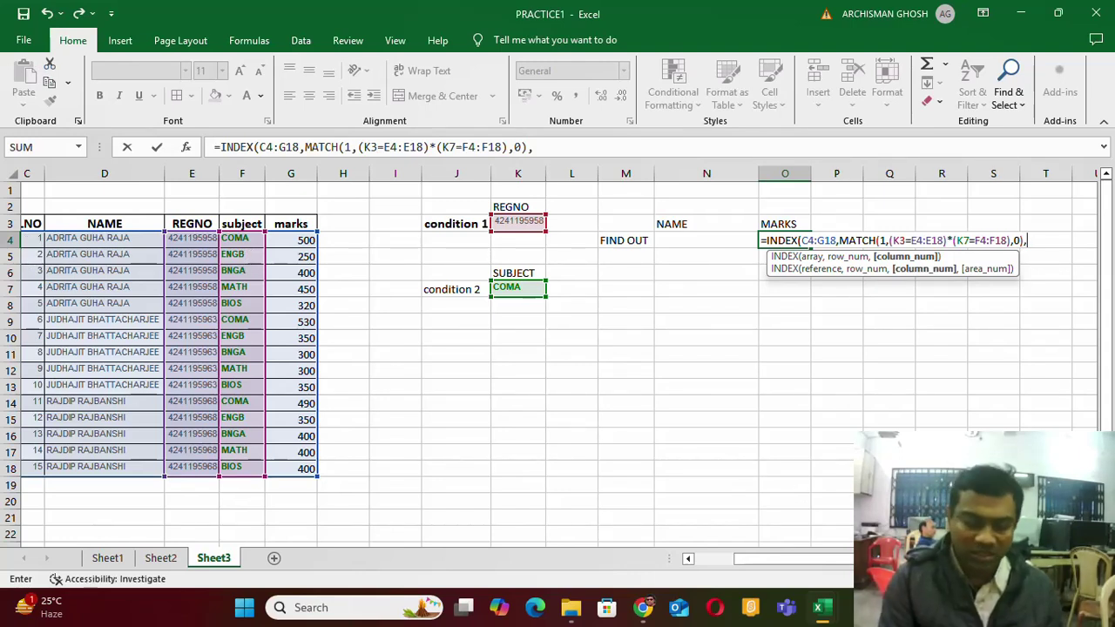
text(5)
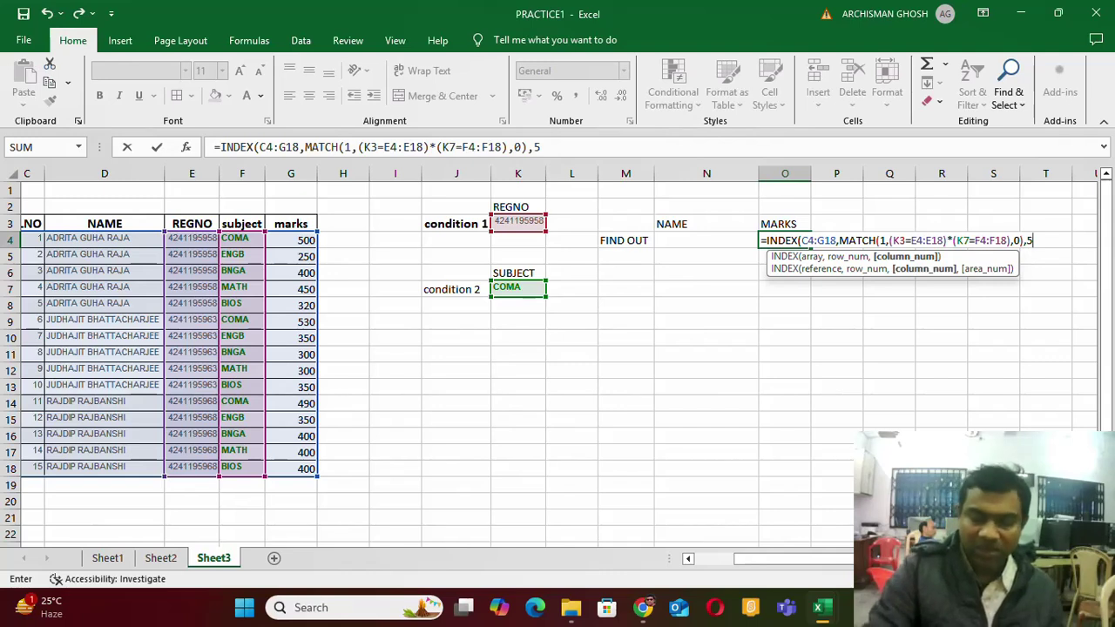
text())
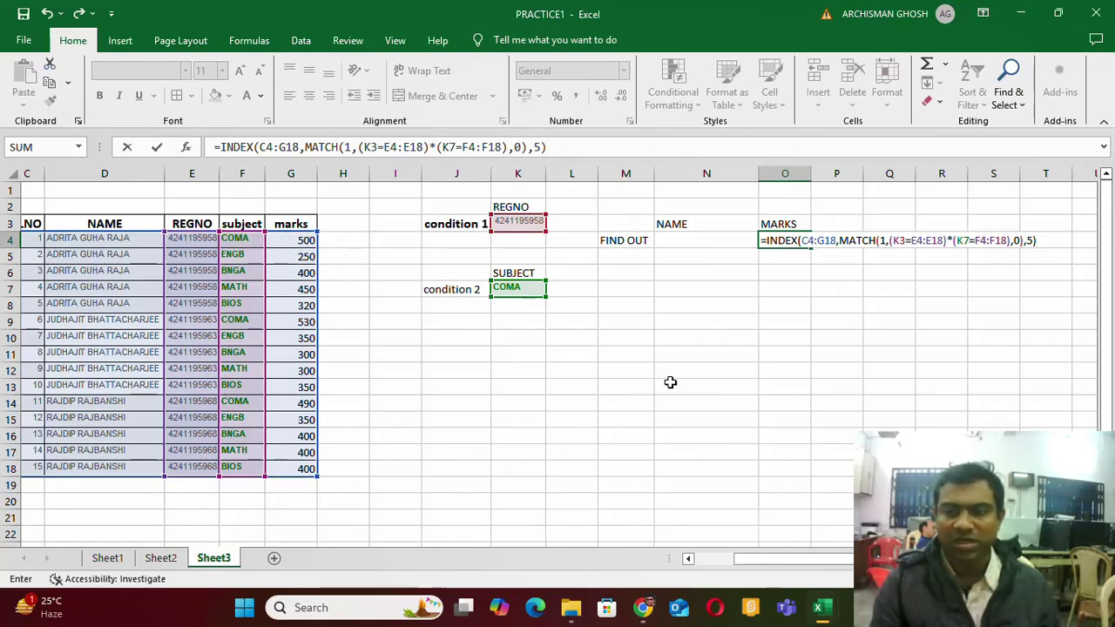
key(Return)
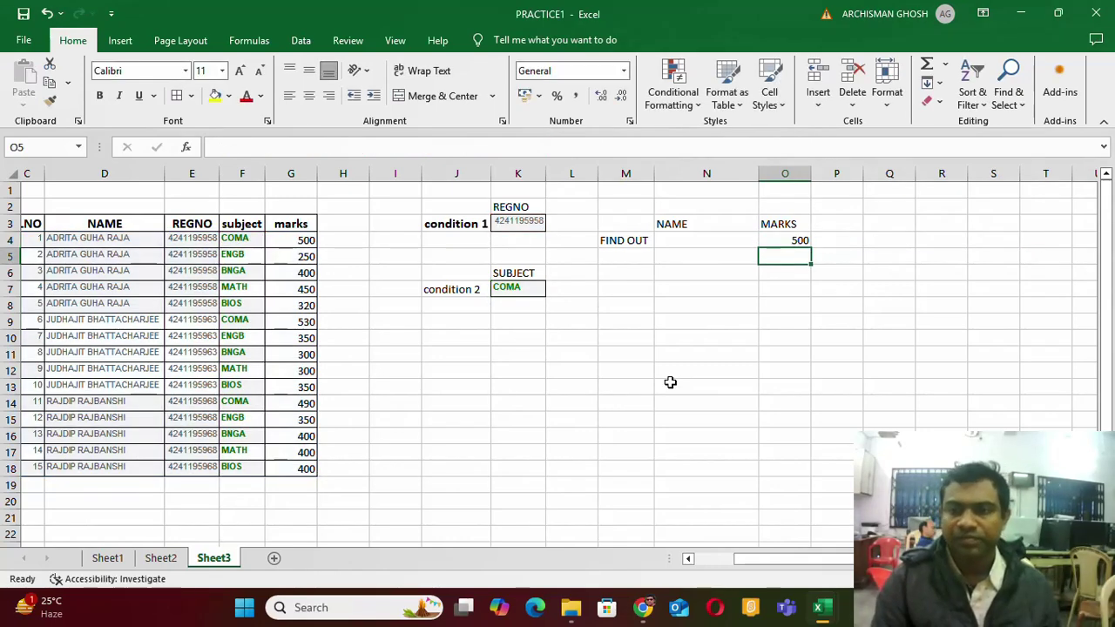
click(803, 241)
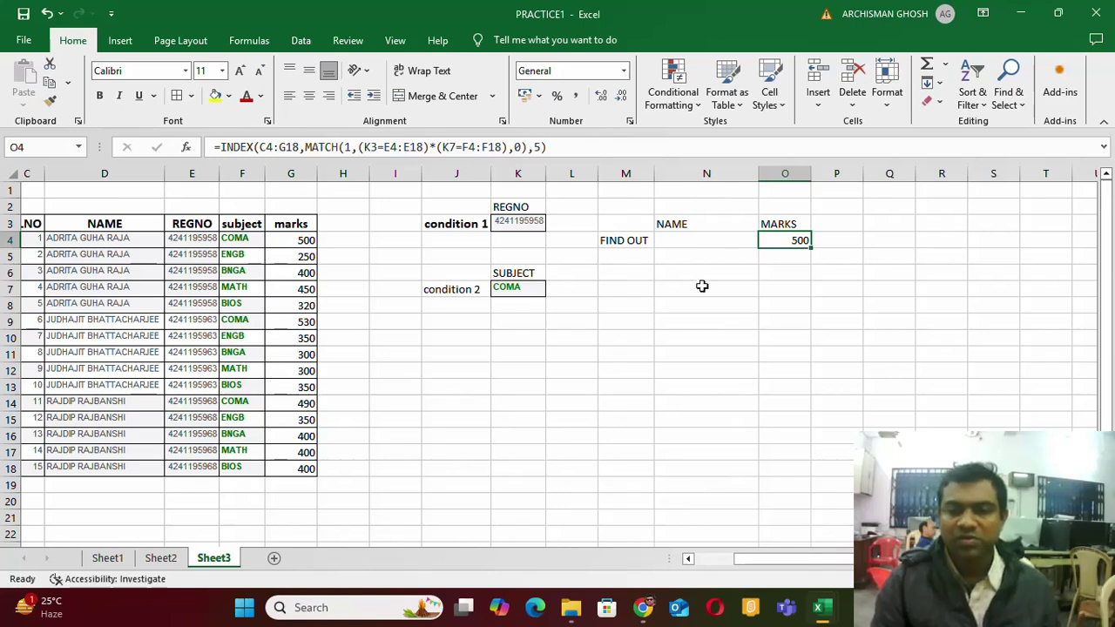
Start an INDEX formula in the NAME result cell N4 with C4:G18 as the array
click(678, 242)
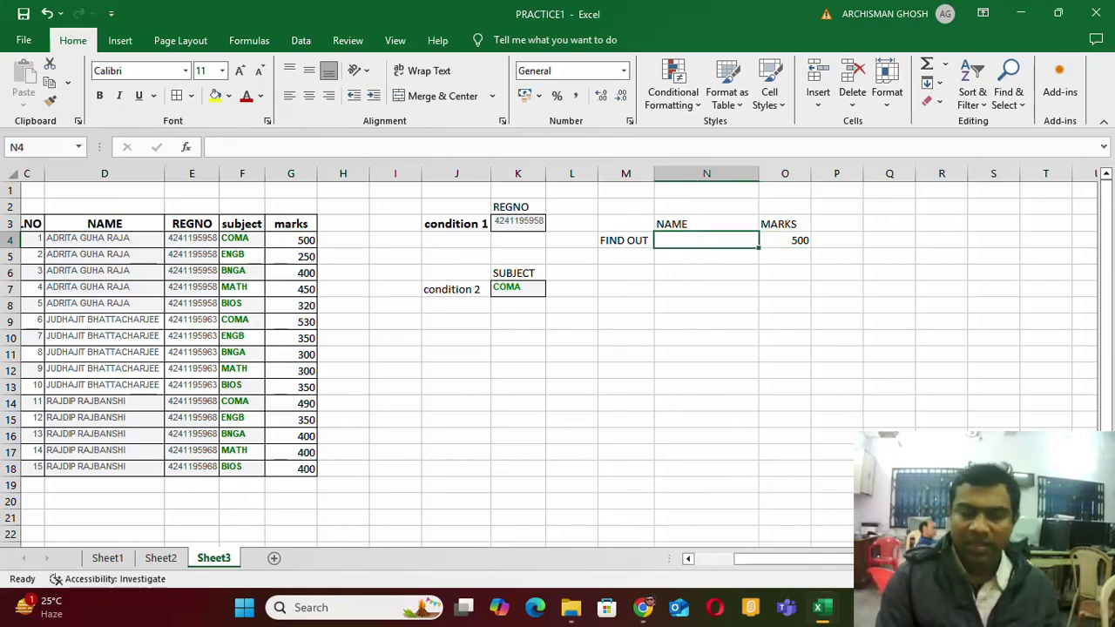
text(=)
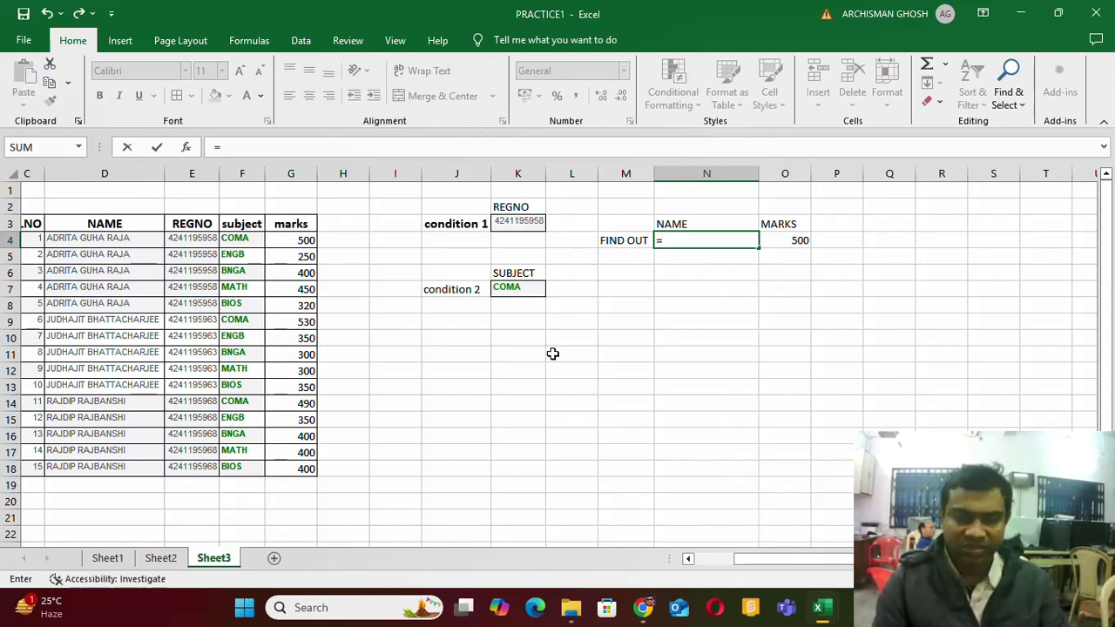
text(INDEX)
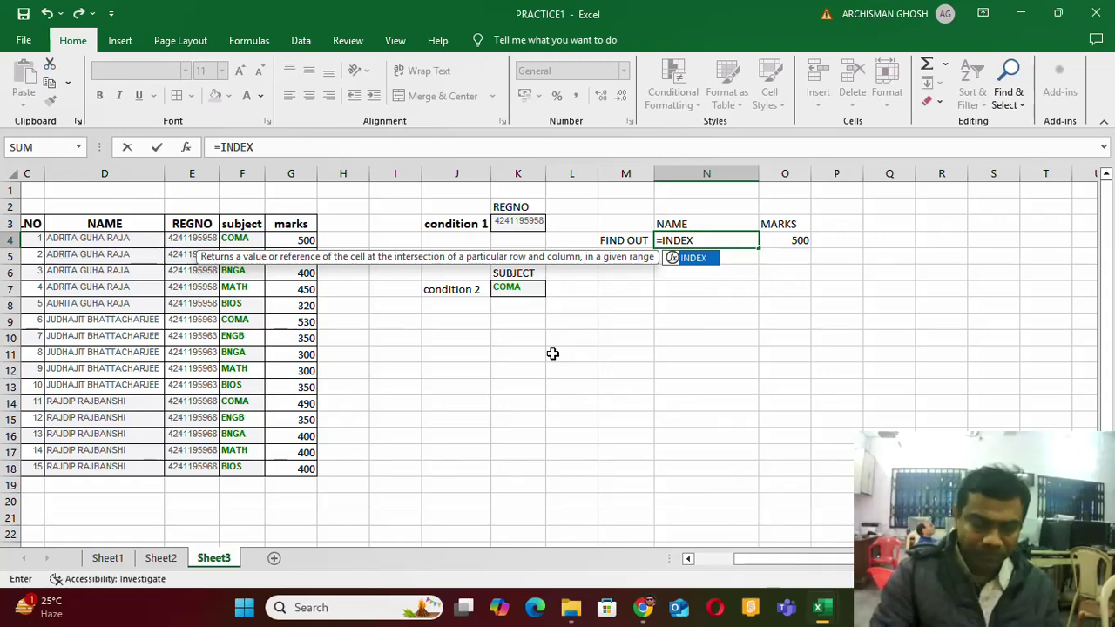
text(()
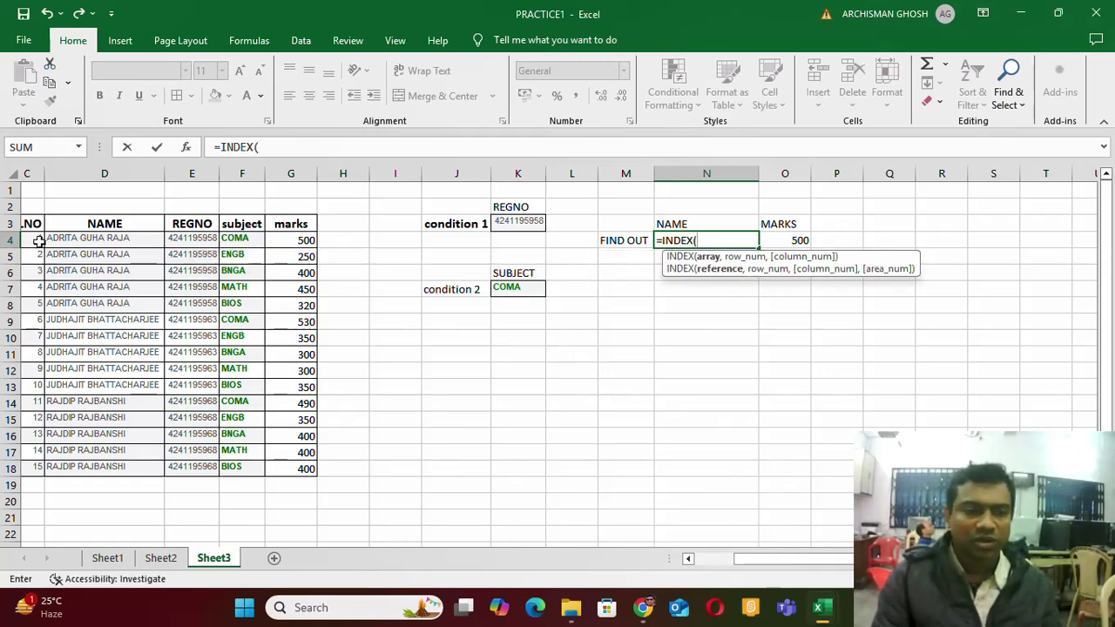
drag(38, 243, 296, 468)
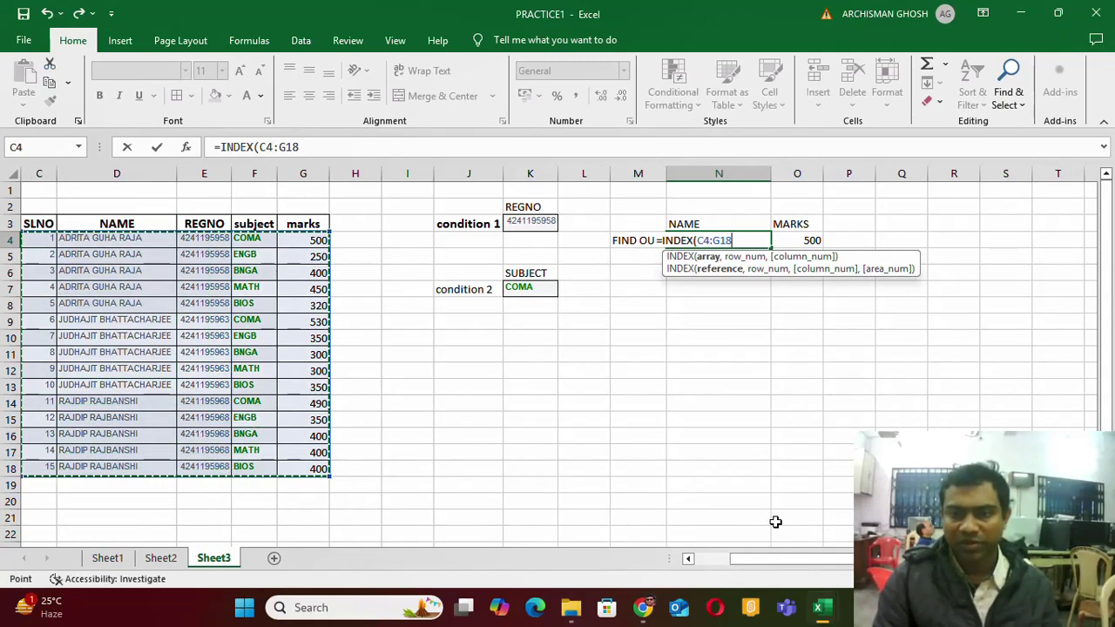
text(,)
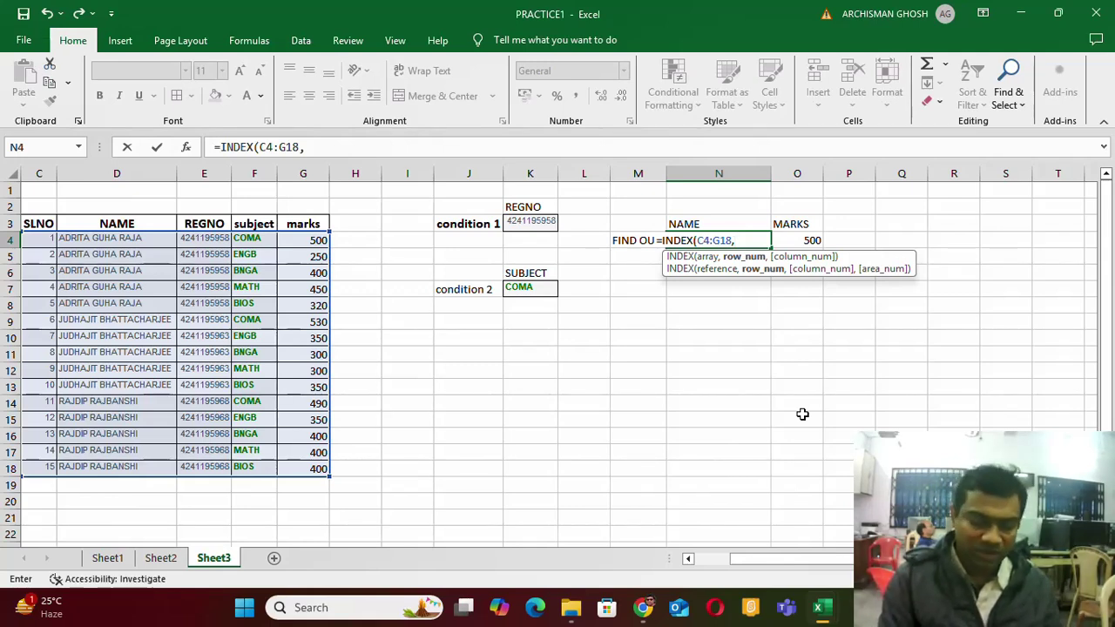
Nest a MATCH function as the row number, finding K3 in the registration numbers E4:E18 with match type 0
text(MATCH)
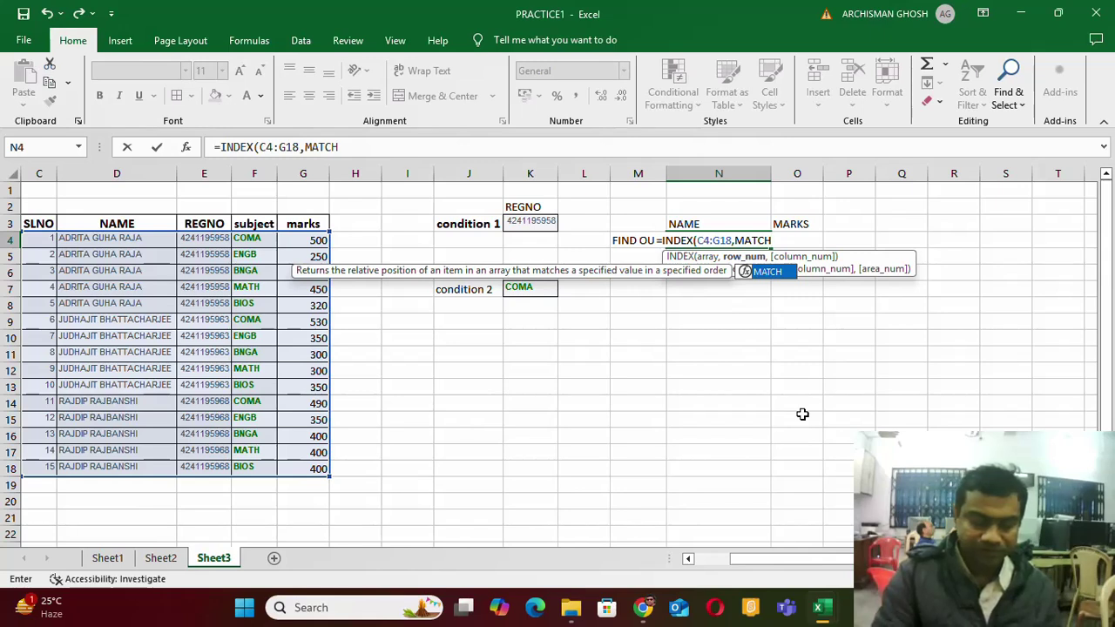
text(()
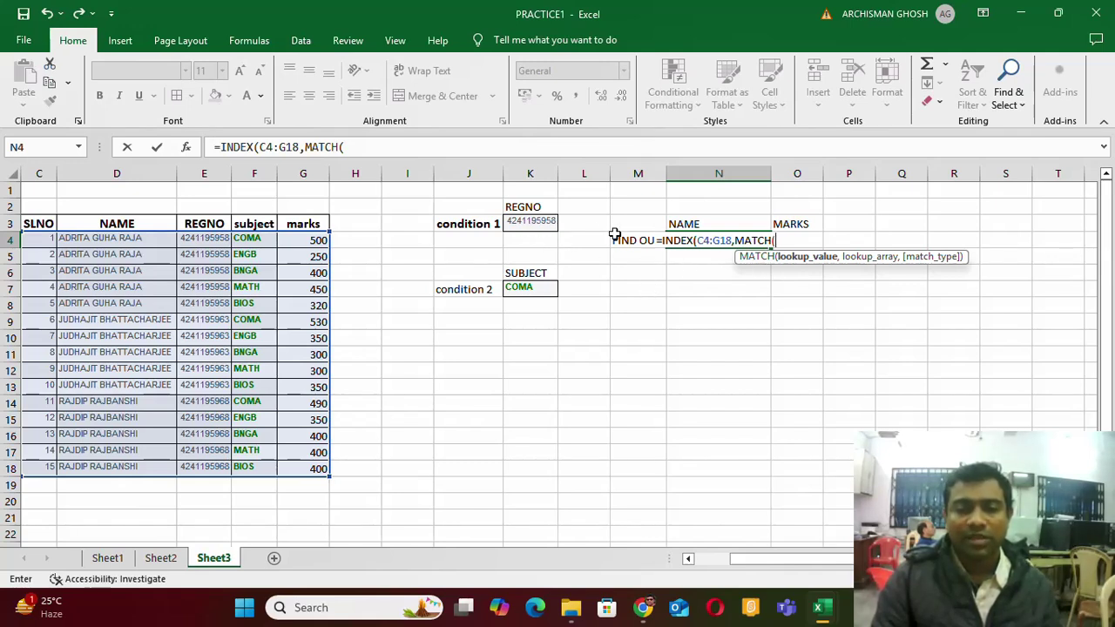
click(509, 223)
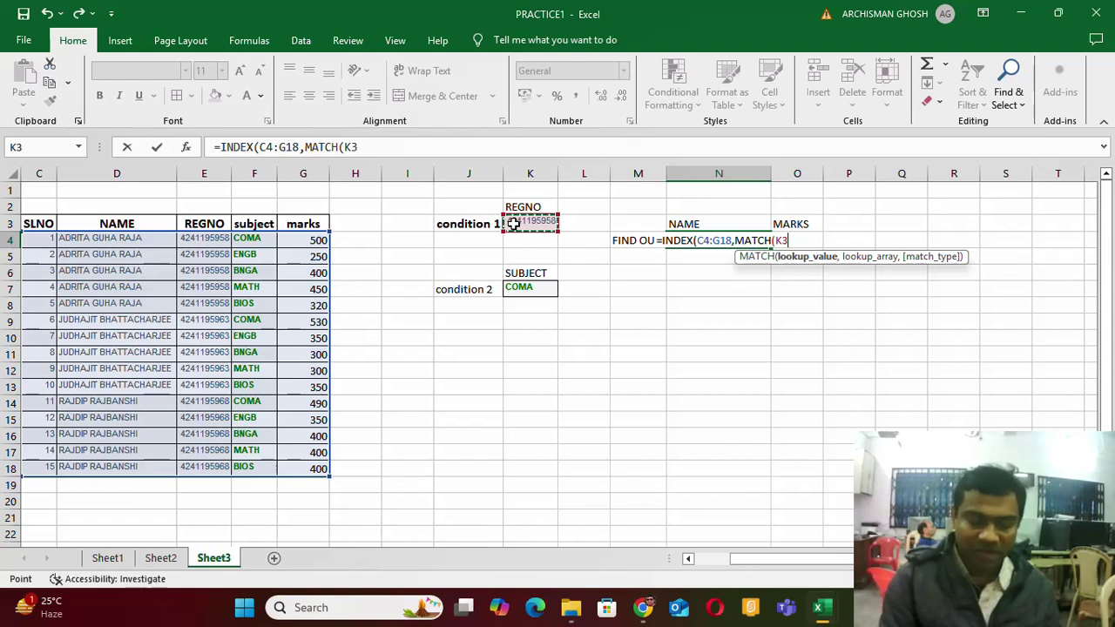
text(,)
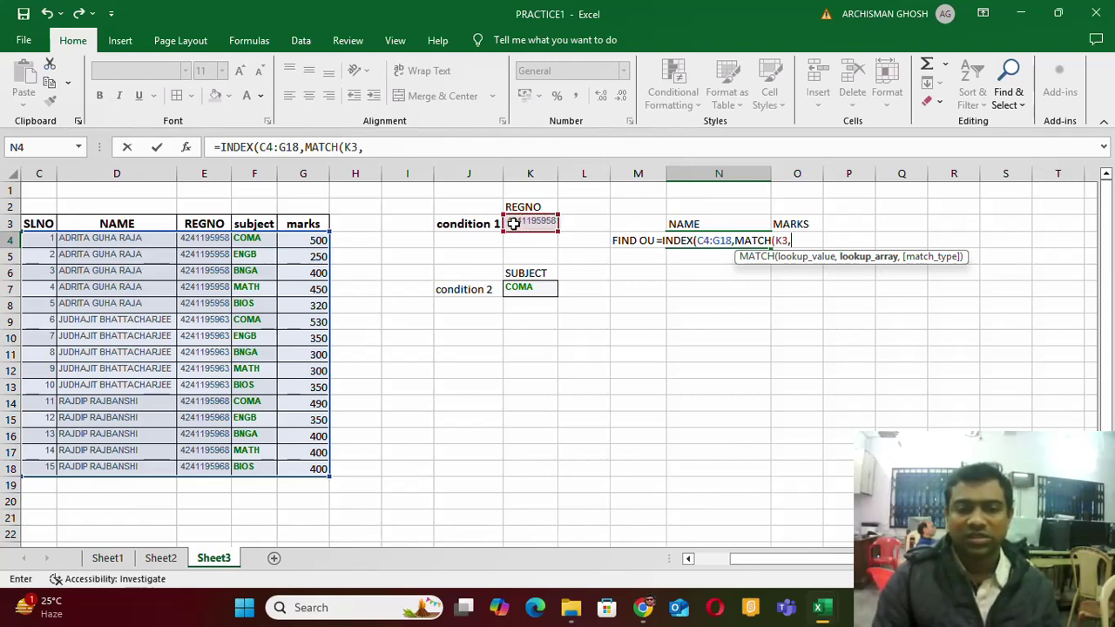
drag(201, 243, 193, 462)
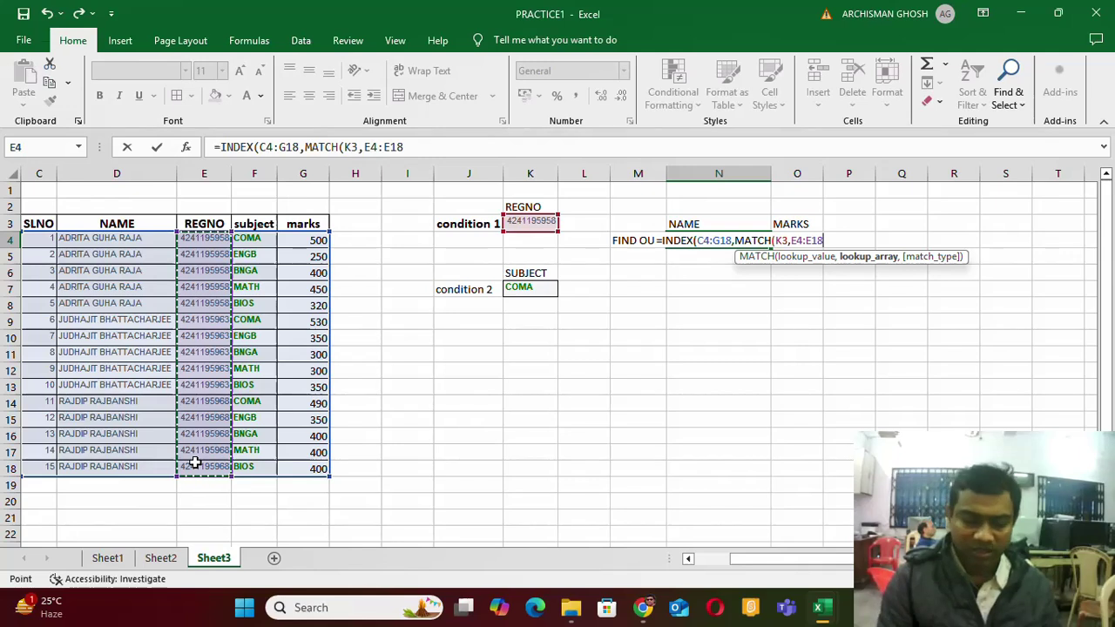
text(,0)
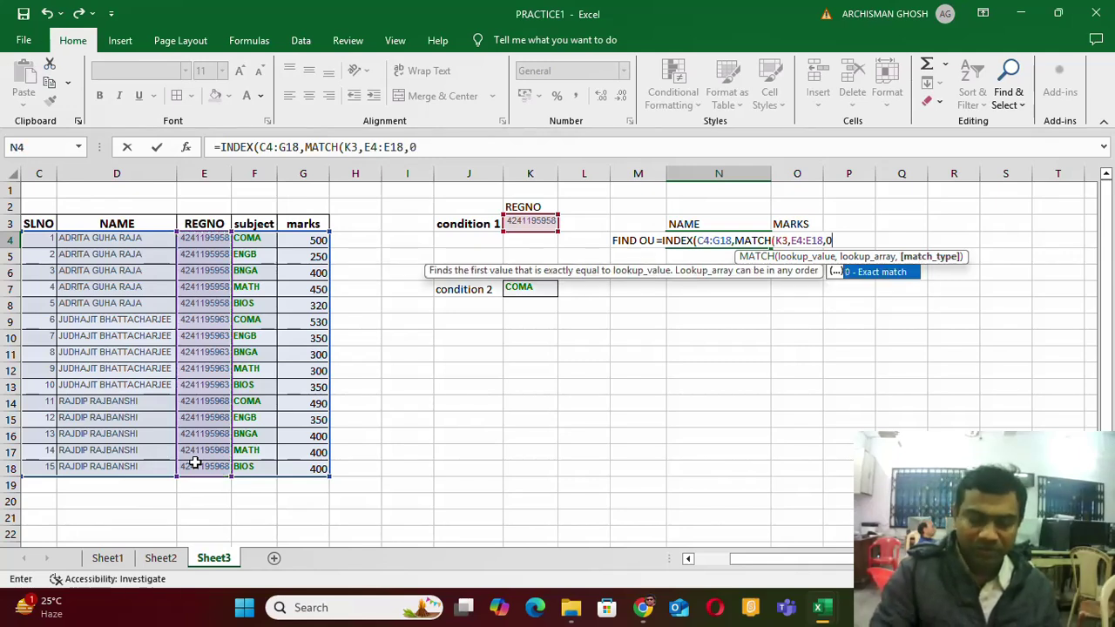
Close the MATCH function, set the INDEX column number to 2 for the name column, and complete the formula in N4
text(),)
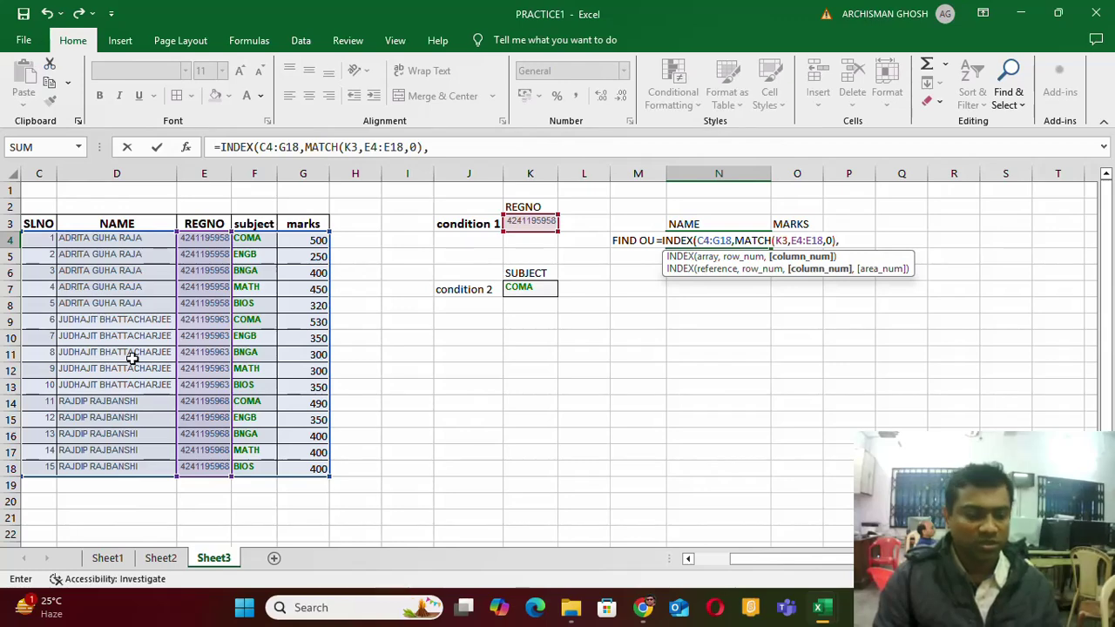
text(2))
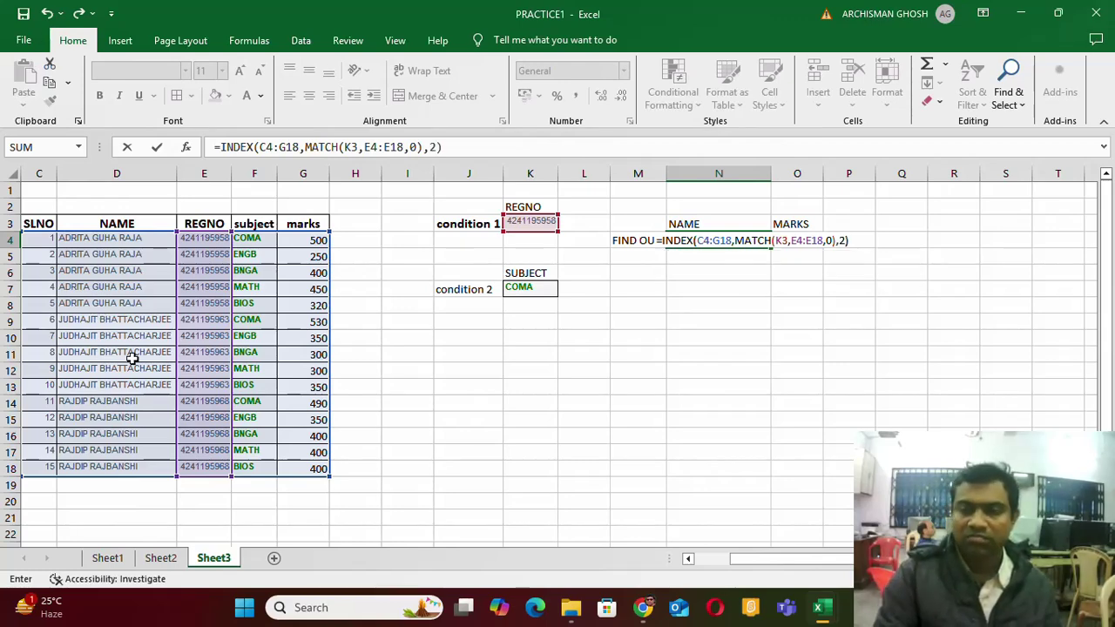
key(Return)
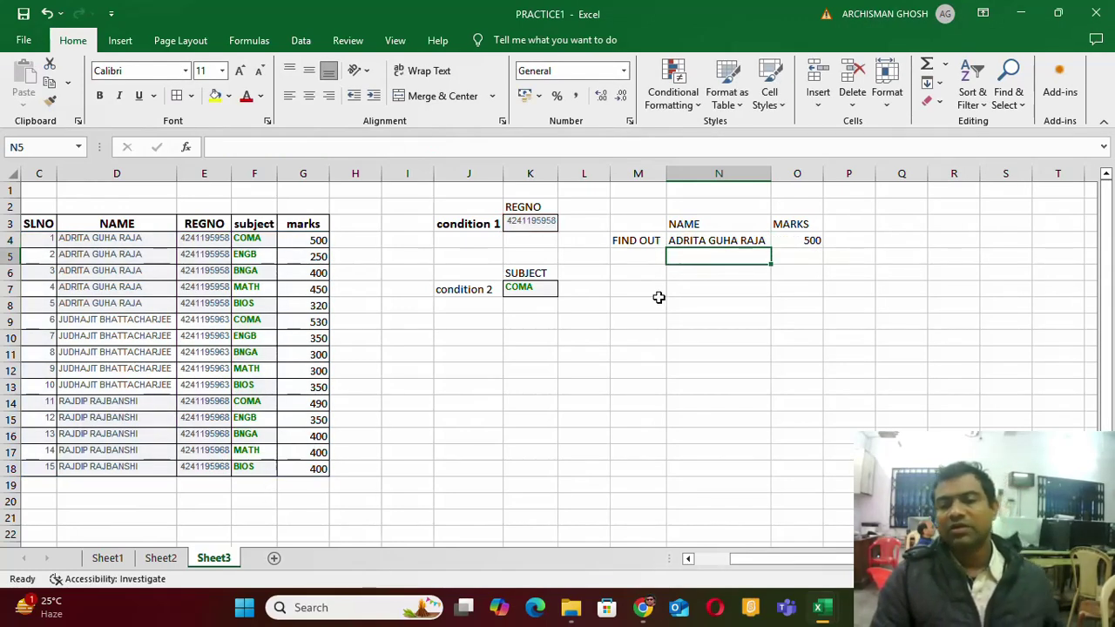
Review the name lookup in N4 and examine the arguments and referenced ranges of the marks formula in O4
click(704, 242)
click(784, 240)
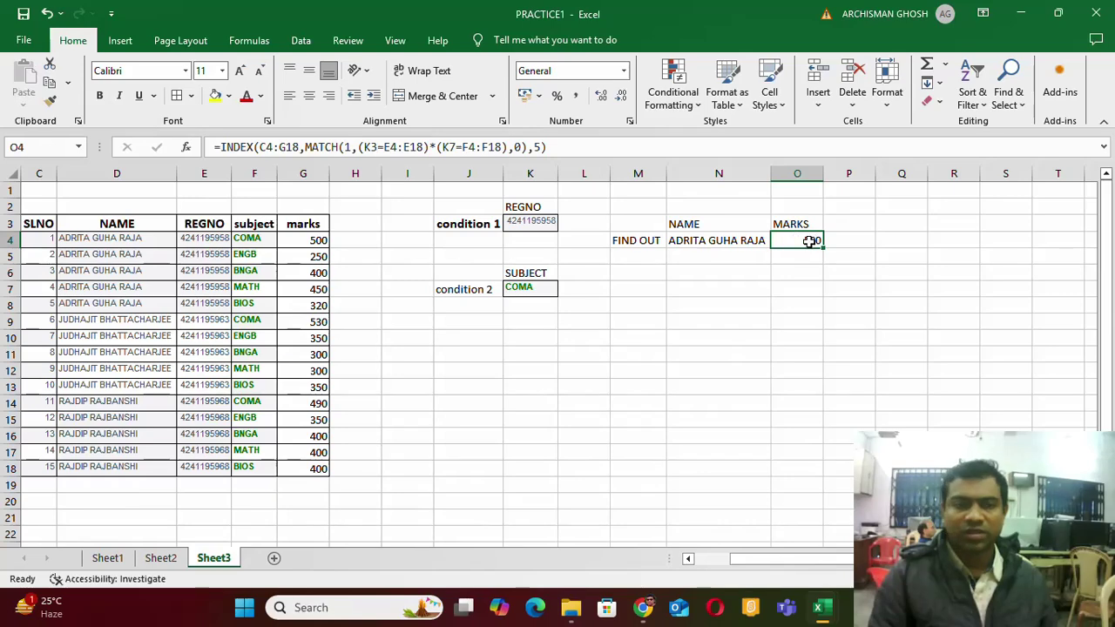
click(266, 148)
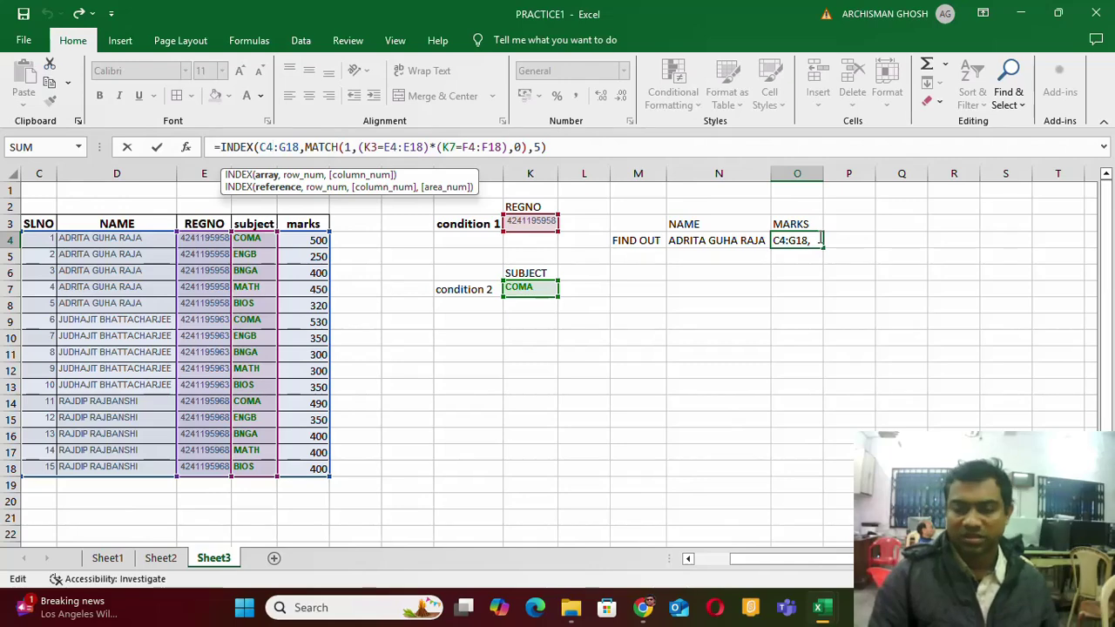
key(Return)
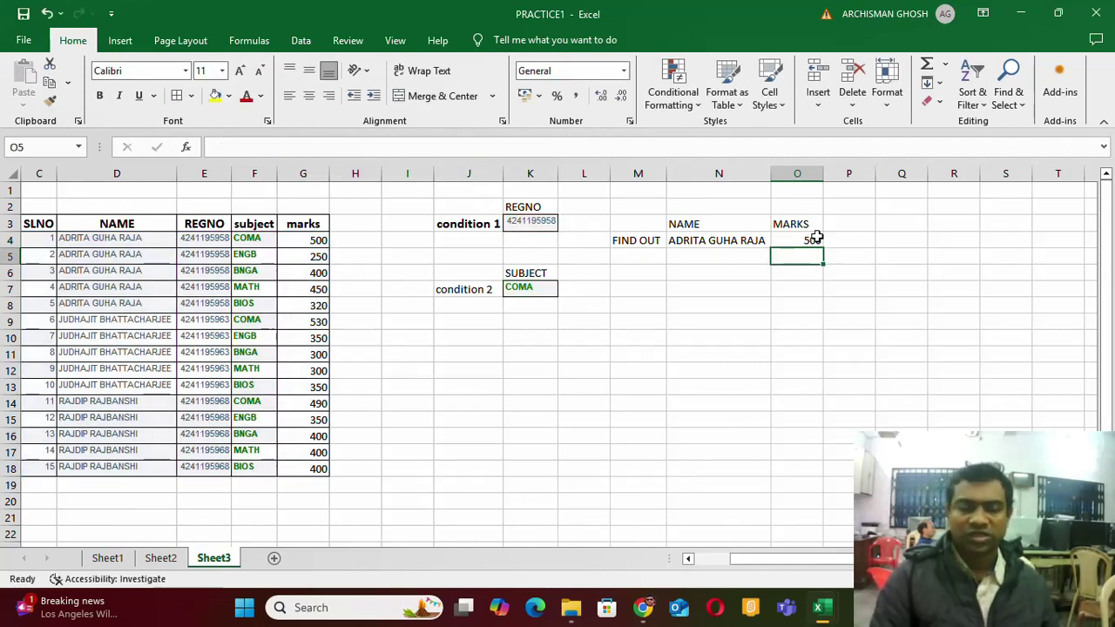
click(798, 239)
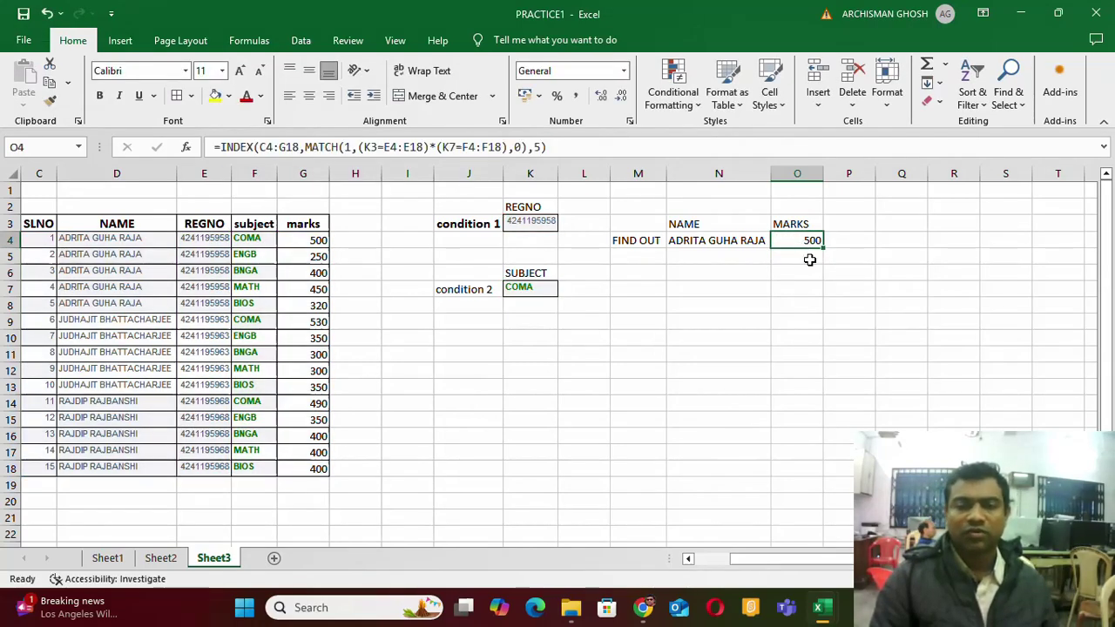